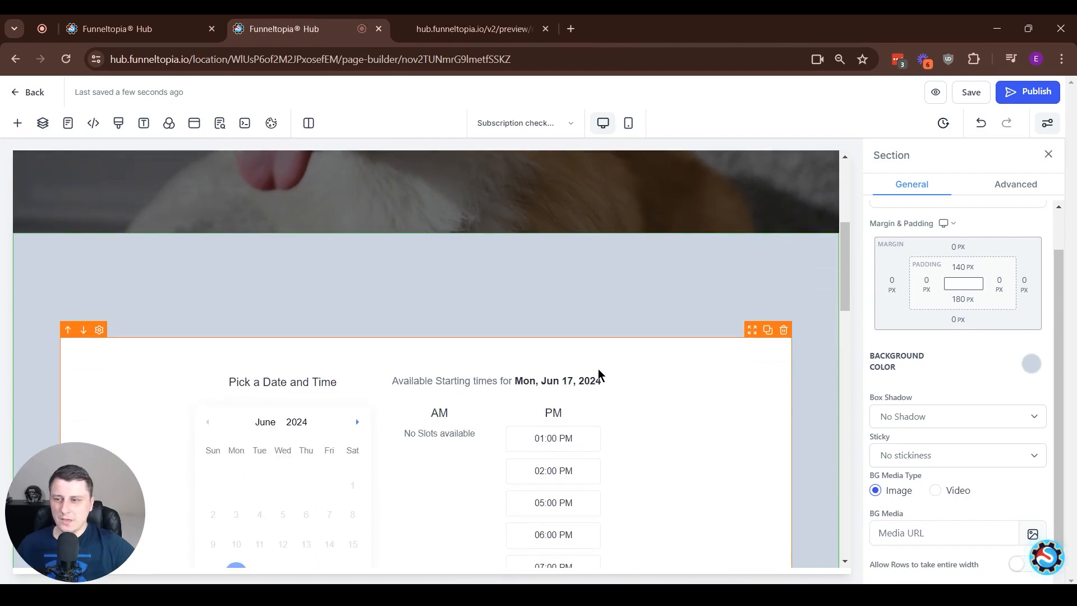
Select the page's booking calendar and look through the element library for the custom, countdown, block and order elements
{"action": "left_click", "coordinate": [692, 383]}
{"action": "left_click", "coordinate": [25, 123]}
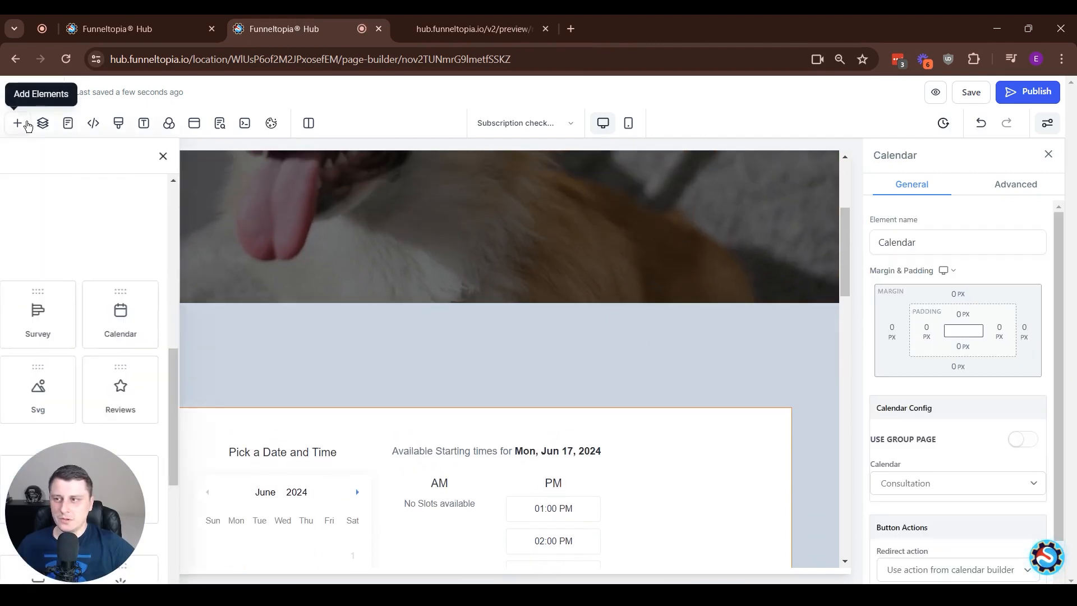
{"action": "left_click_drag", "start_coordinate": [66, 488], "coordinate": [1070, 533]}
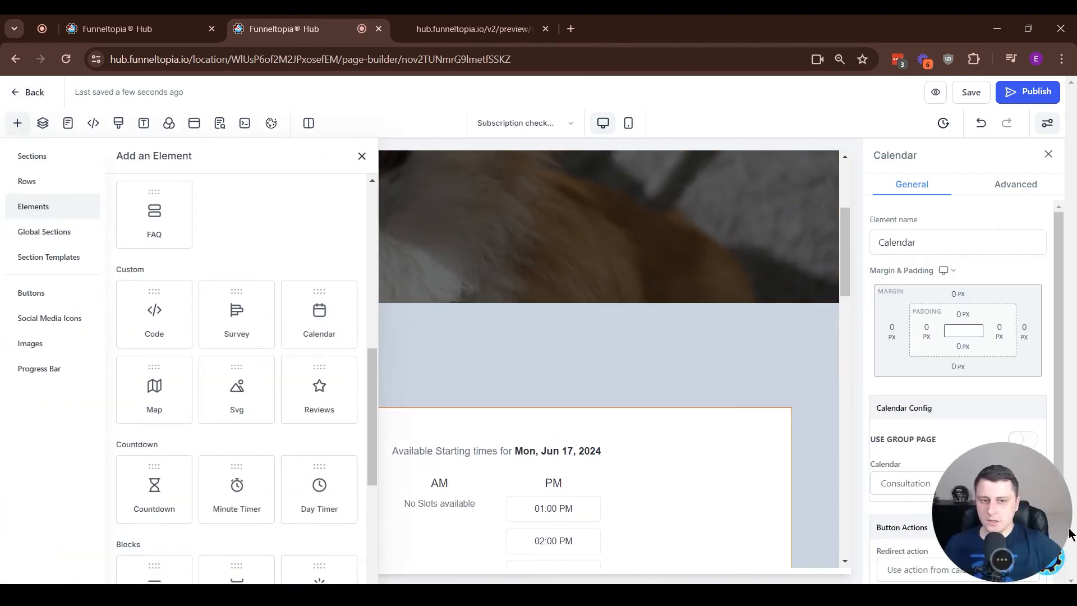
{"action": "scroll", "coordinate": [308, 297], "scroll_direction": "down", "scroll_amount": 3}
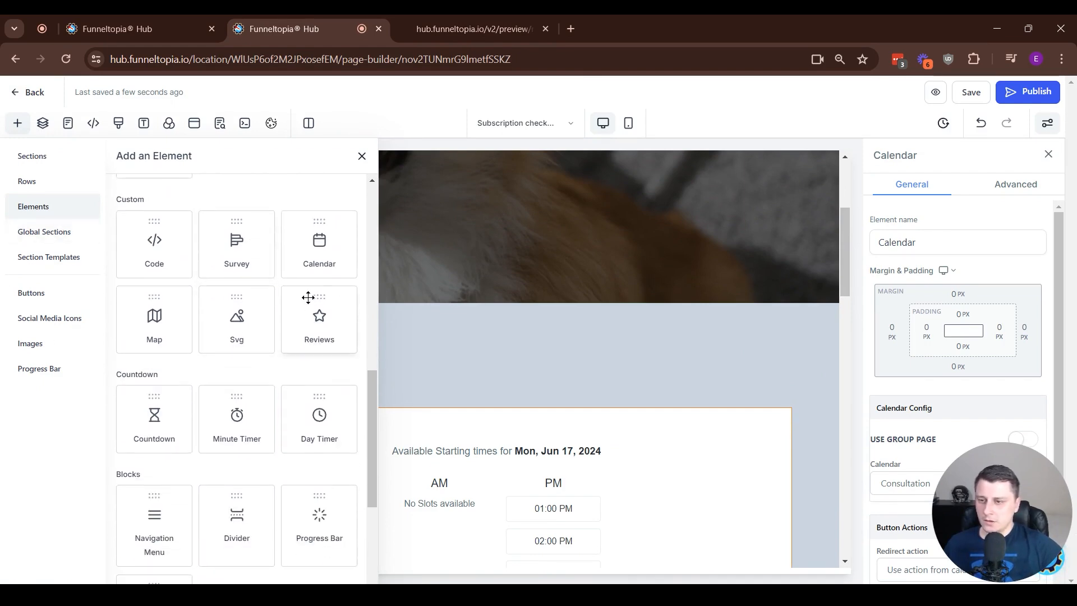
{"action": "scroll", "coordinate": [308, 297], "scroll_direction": "down", "scroll_amount": 4}
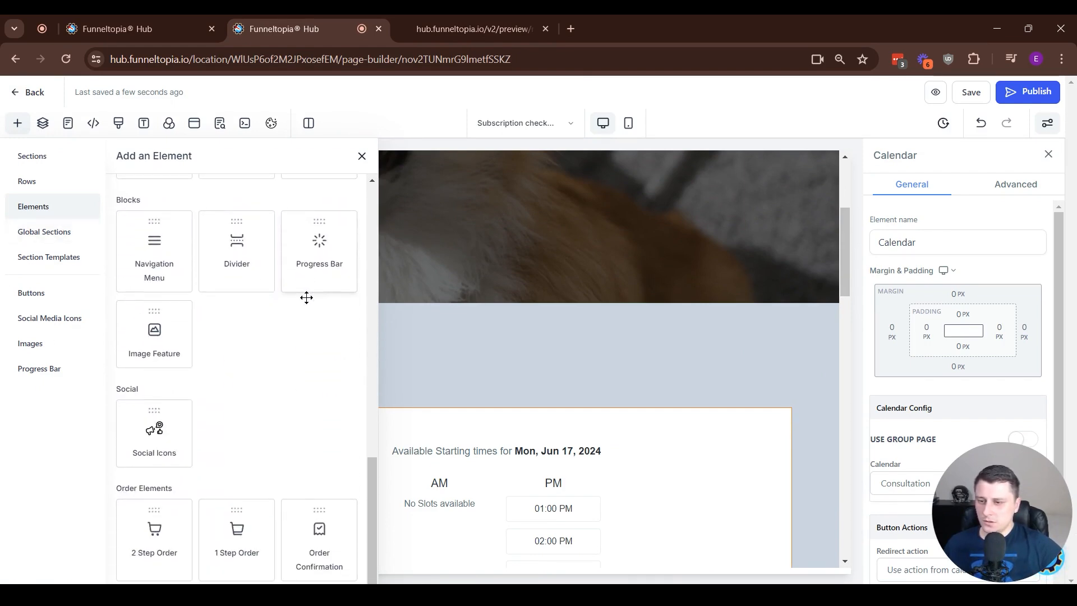
{"action": "scroll", "coordinate": [277, 428], "scroll_direction": "up", "scroll_amount": 4}
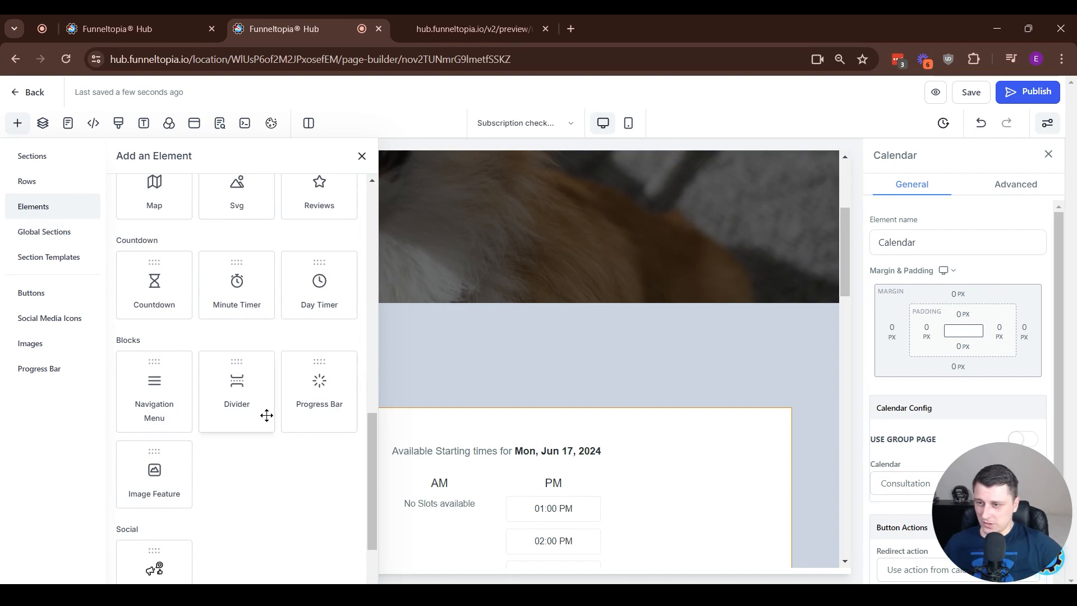
{"action": "scroll", "coordinate": [266, 415], "scroll_direction": "up", "scroll_amount": 2}
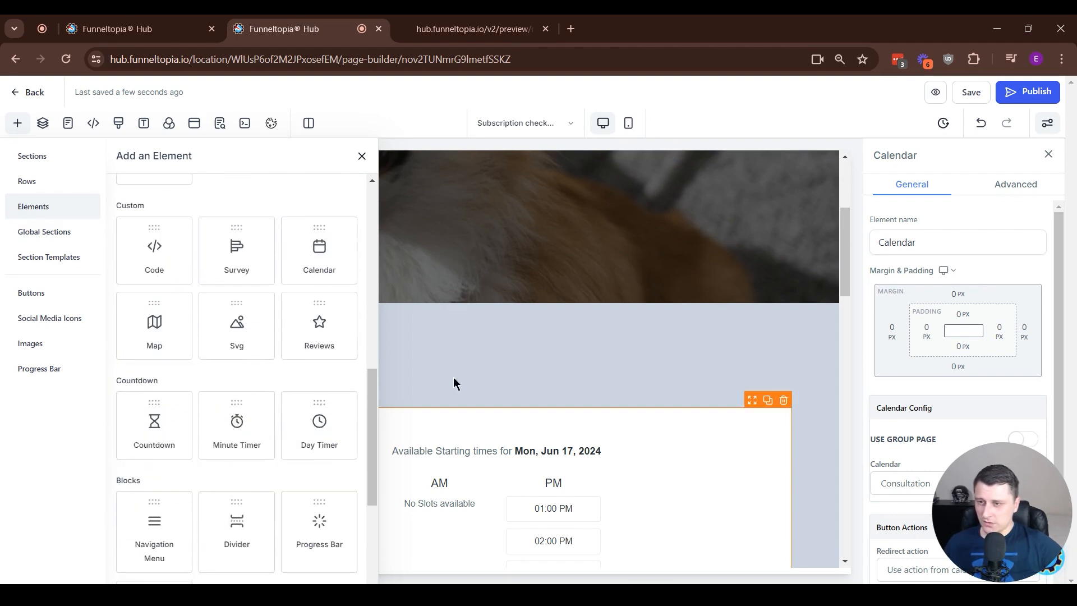
{"action": "left_click_drag", "start_coordinate": [309, 258], "coordinate": [570, 353]}
{"action": "scroll", "coordinate": [444, 335], "scroll_direction": "up", "scroll_amount": 5}
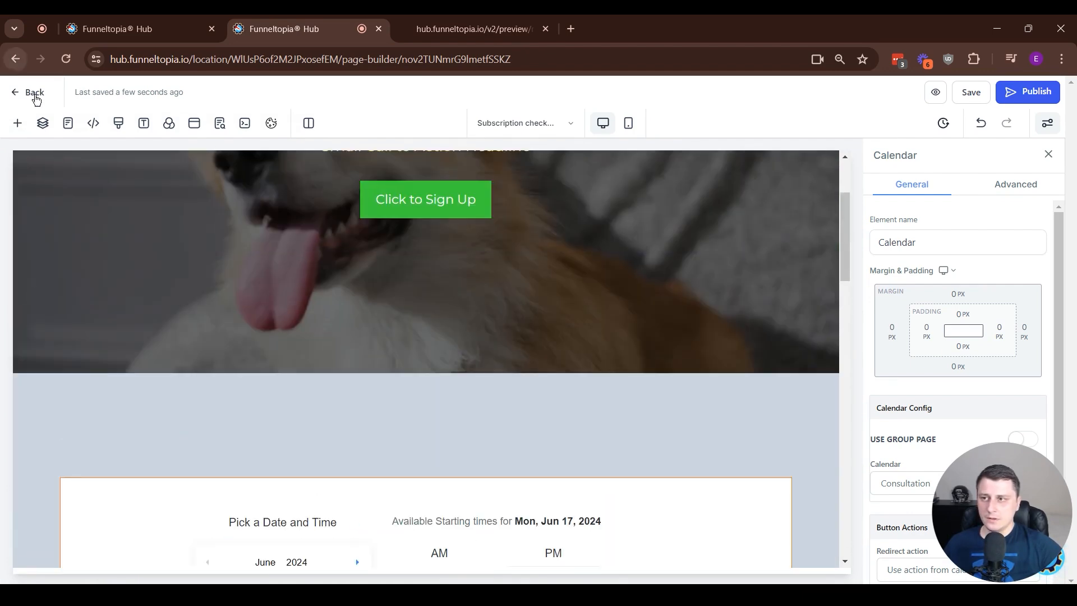
Add another Calendar element above the existing booking calendar and dismiss its calendar selection dialog without choosing one
{"action": "left_click", "coordinate": [17, 123]}
{"action": "left_click_drag", "start_coordinate": [315, 259], "coordinate": [506, 491]}
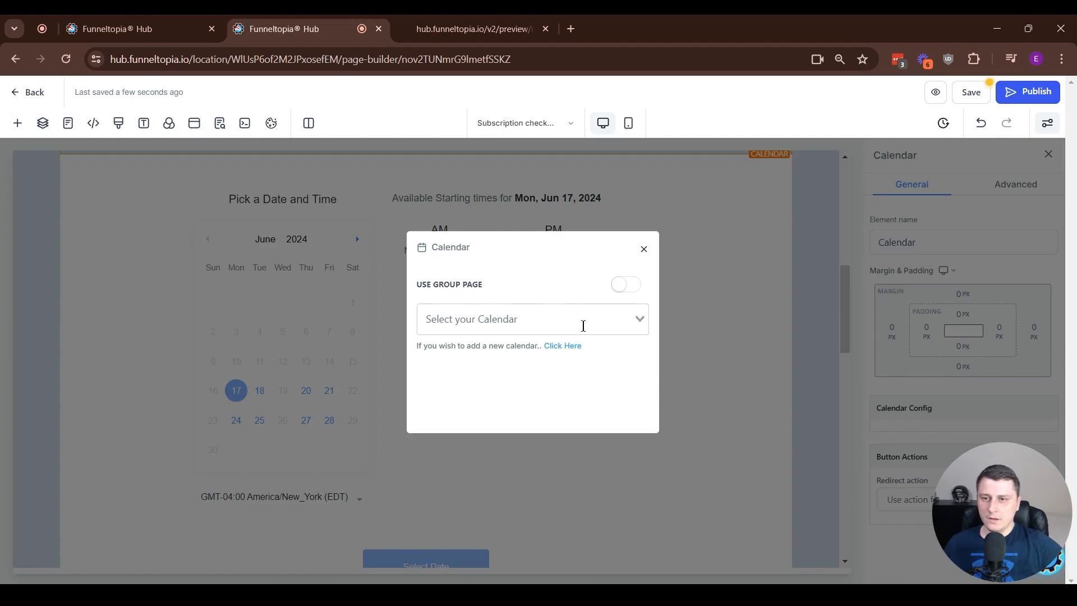
{"action": "left_click", "coordinate": [539, 326]}
{"action": "left_click", "coordinate": [644, 249]}
Delete the extra empty Calendar element above the booking calendar
{"action": "scroll", "coordinate": [676, 348], "scroll_direction": "up", "scroll_amount": 1}
{"action": "scroll", "coordinate": [559, 403], "scroll_direction": "down", "scroll_amount": 4}
{"action": "scroll", "coordinate": [527, 266], "scroll_direction": "up", "scroll_amount": 2}
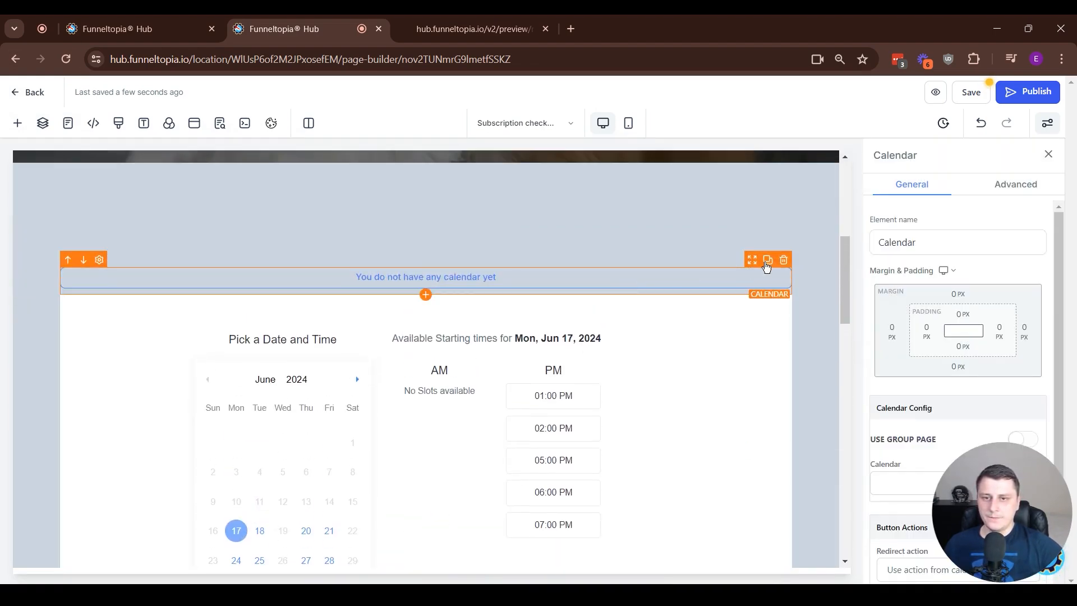
{"action": "left_click", "coordinate": [783, 260]}
Select the existing booking calendar, check which calendars can be assigned to it, and examine its layout on the page
{"action": "scroll", "coordinate": [673, 364], "scroll_direction": "down", "scroll_amount": 1}
{"action": "left_click", "coordinate": [683, 371]}
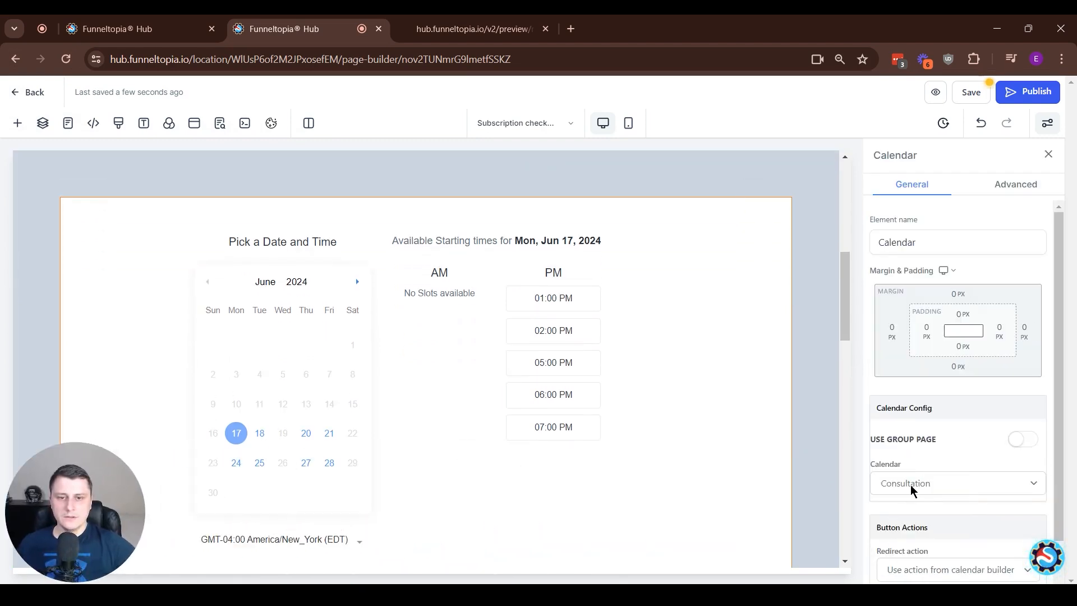
{"action": "left_click", "coordinate": [912, 486]}
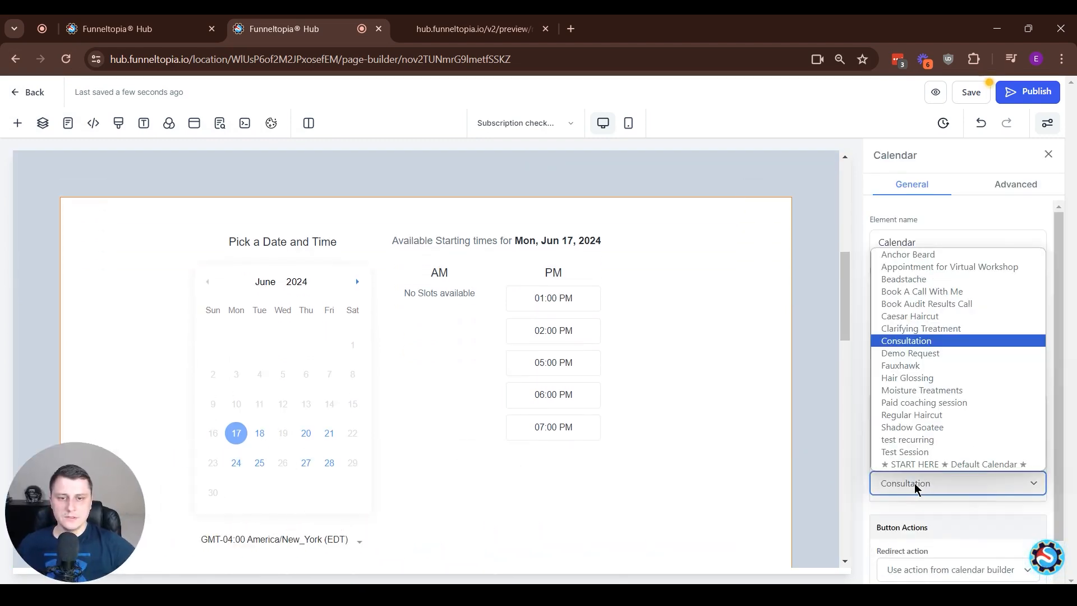
{"action": "left_click", "coordinate": [848, 394]}
{"action": "scroll", "coordinate": [519, 380], "scroll_direction": "down", "scroll_amount": 3}
{"action": "scroll", "coordinate": [522, 387], "scroll_direction": "up", "scroll_amount": 3}
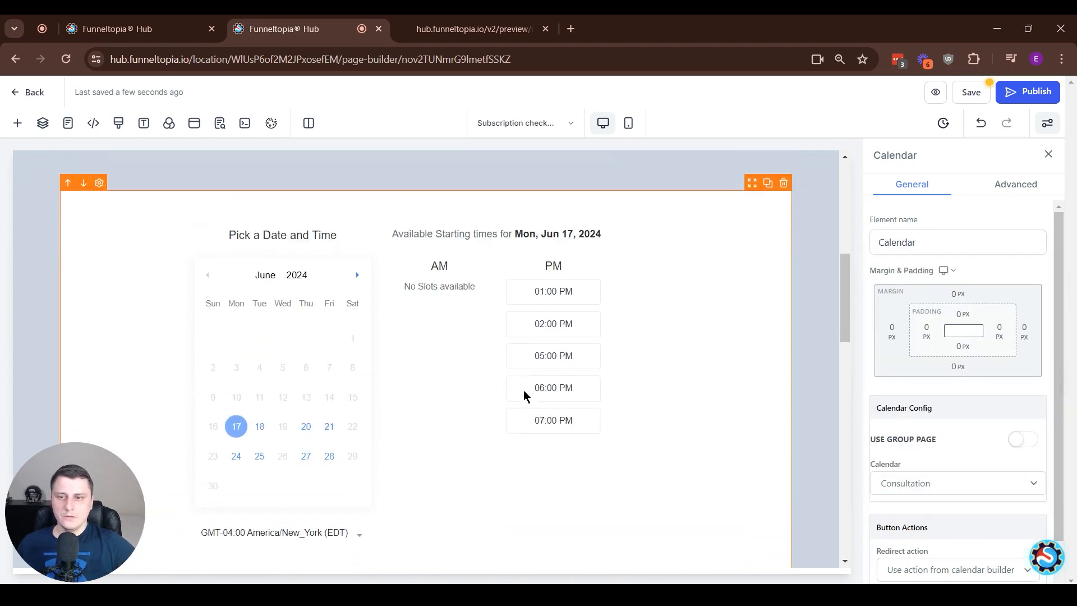
{"action": "scroll", "coordinate": [523, 394], "scroll_direction": "down", "scroll_amount": 2}
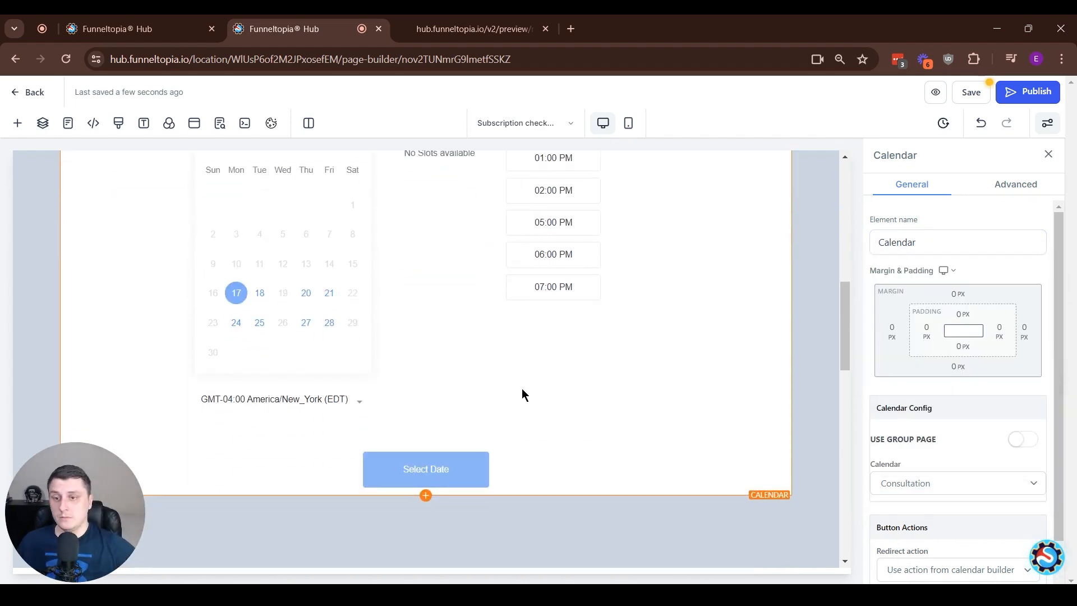
{"action": "scroll", "coordinate": [567, 403], "scroll_direction": "up", "scroll_amount": 2}
{"action": "scroll", "coordinate": [555, 387], "scroll_direction": "down", "scroll_amount": 1}
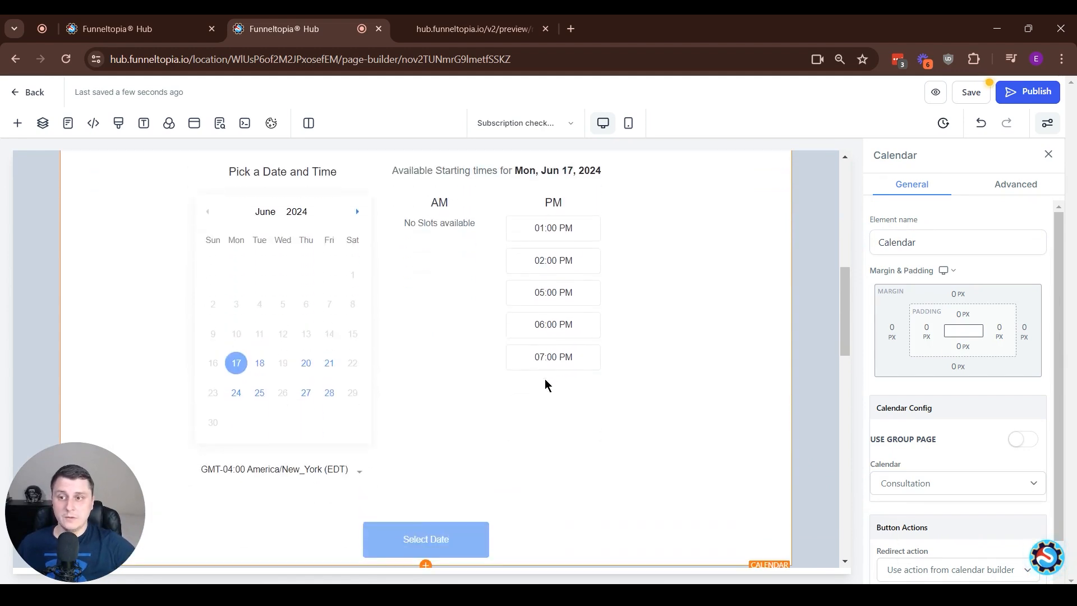
{"action": "key", "text": "ctrl+minus"}
{"action": "key", "text": "ctrl+minus"}
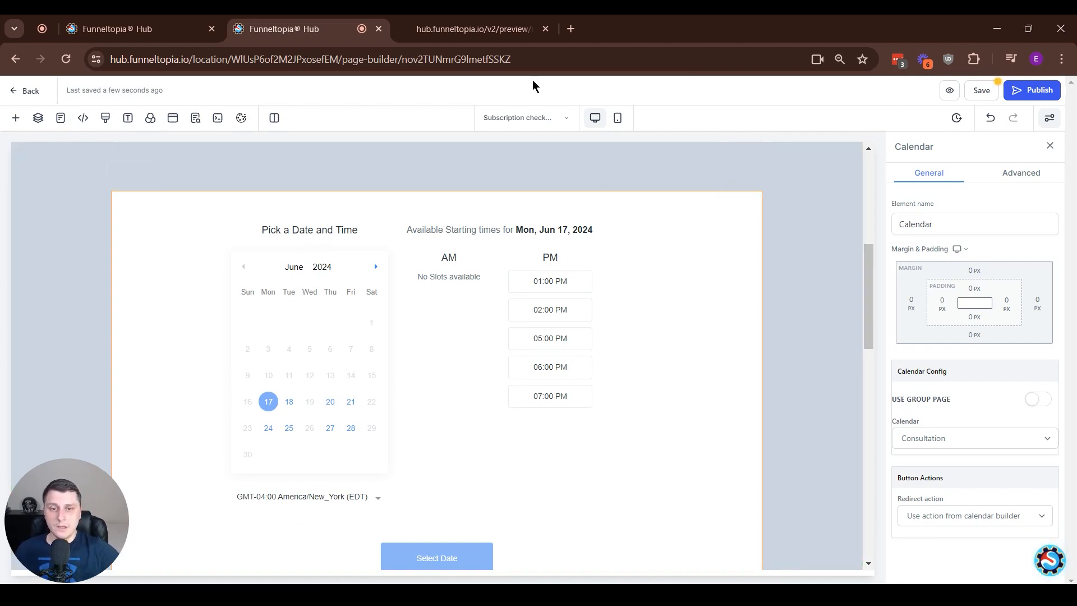
Switch to the Hub's browser tab and go from the main Calendars area to the calendar settings
{"action": "left_click", "coordinate": [149, 17]}
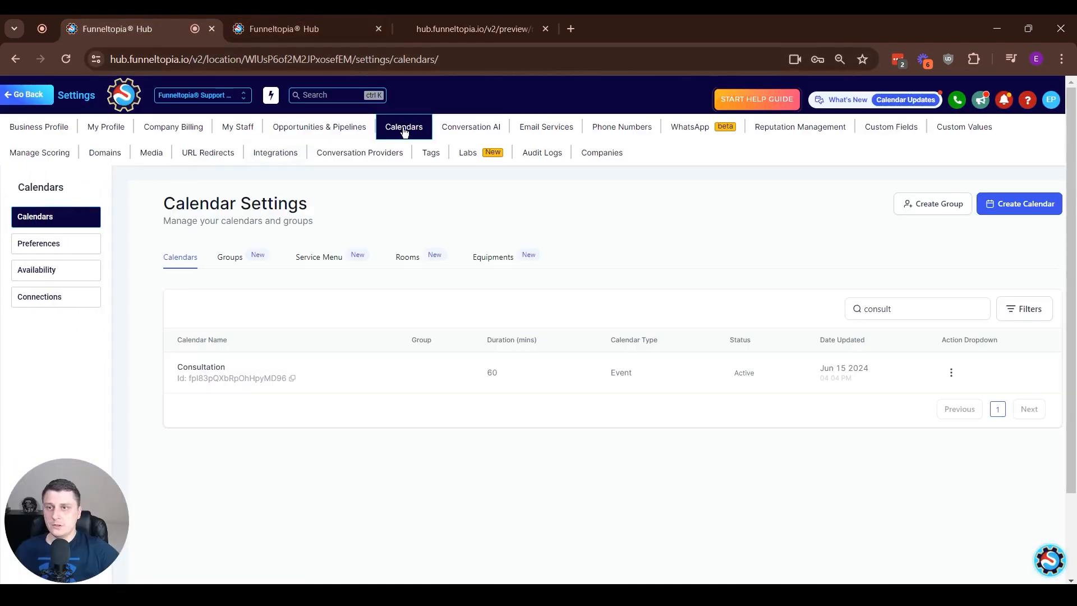
{"action": "left_click", "coordinate": [34, 99]}
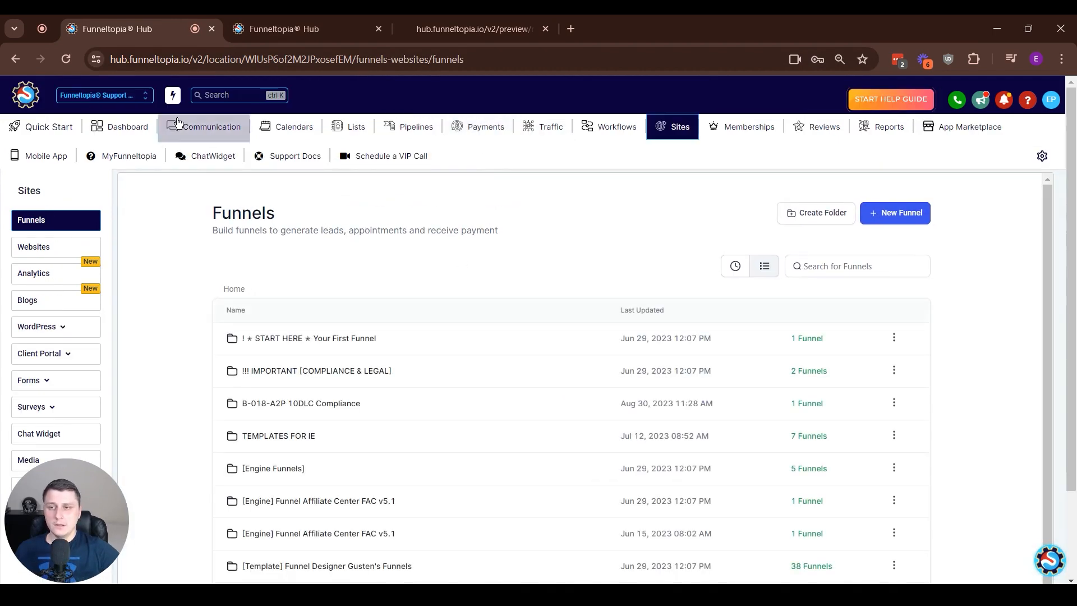
{"action": "left_click", "coordinate": [284, 130]}
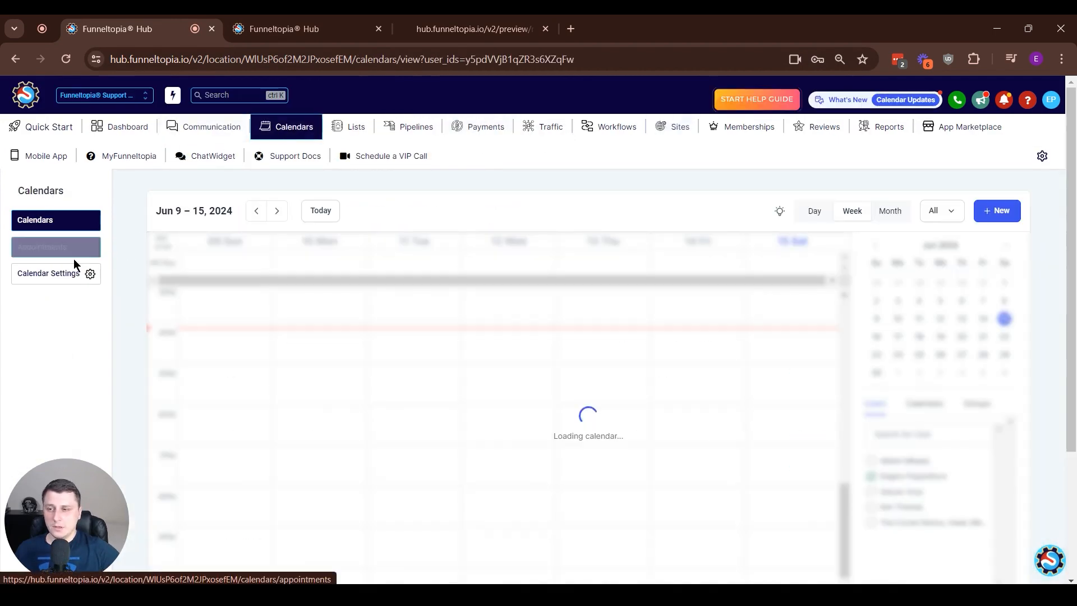
{"action": "left_click", "coordinate": [62, 272]}
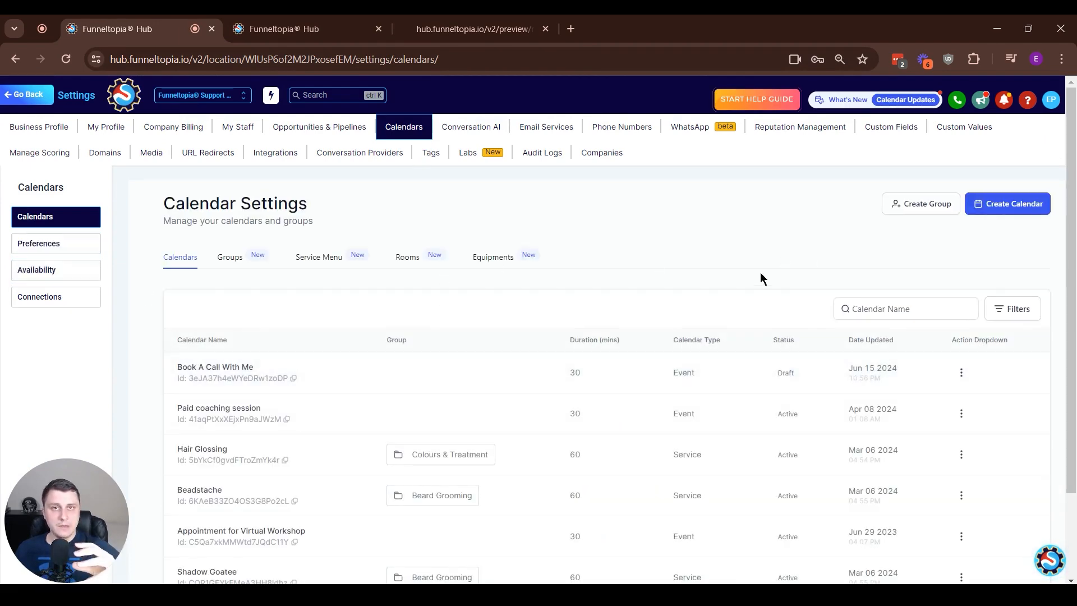
Search the calendars for "consult" and open the Consultation calendar for editing
{"action": "left_click", "coordinate": [879, 309]}
{"action": "type", "text": "consult"}
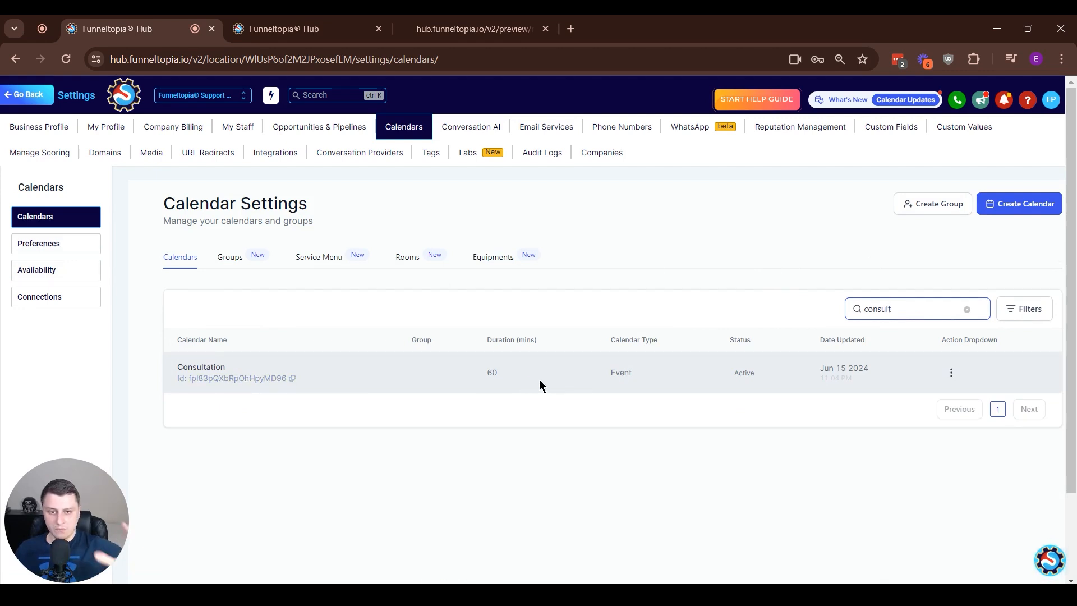
{"action": "left_click", "coordinate": [952, 375]}
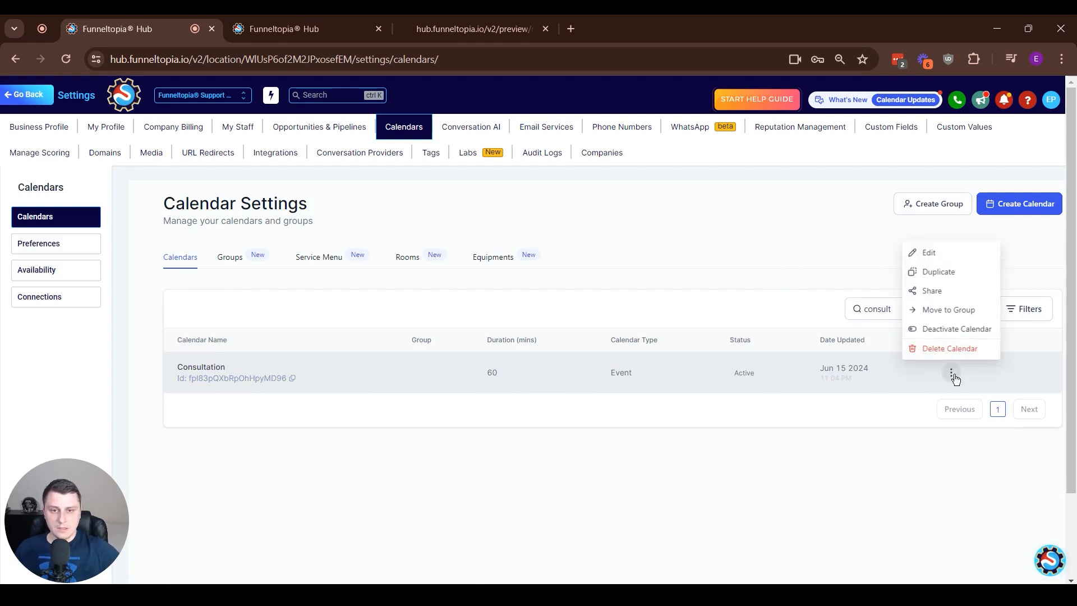
{"action": "left_click", "coordinate": [930, 254]}
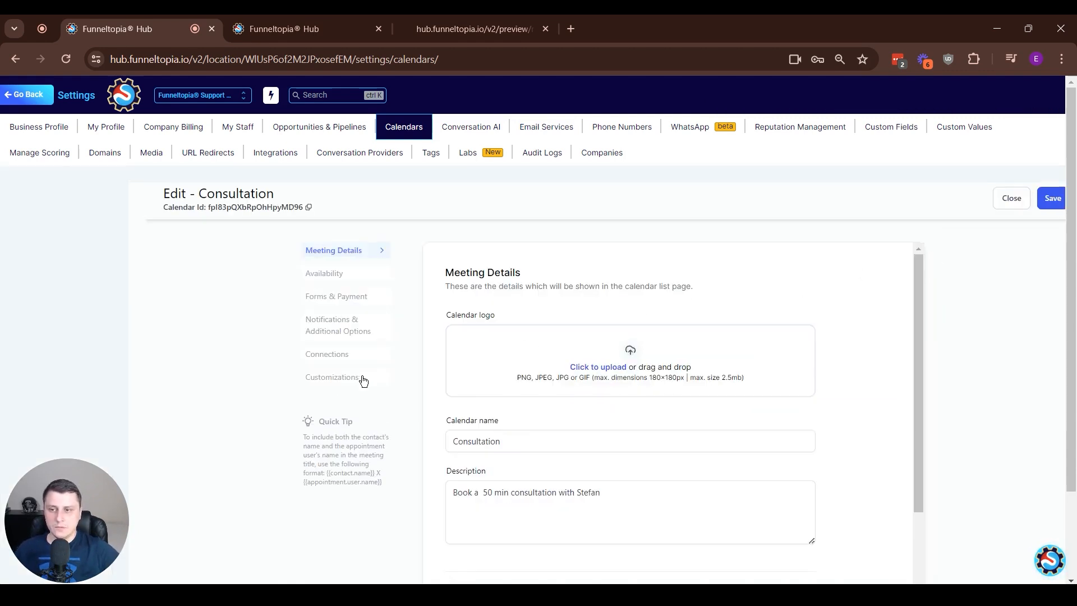
Find the widget style in the Consultation calendar's customizations and compare it with the booking calendar in the page preview
{"action": "left_click", "coordinate": [362, 377]}
{"action": "left_click_drag", "start_coordinate": [919, 312], "coordinate": [914, 372]}
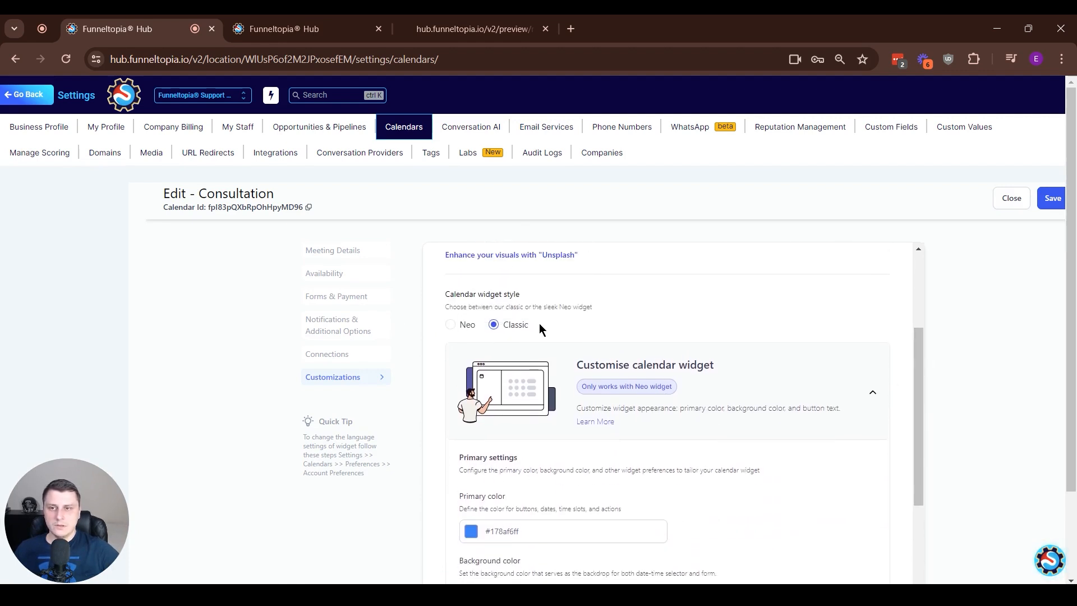
{"action": "left_click", "coordinate": [470, 23]}
{"action": "scroll", "coordinate": [533, 379], "scroll_direction": "down", "scroll_amount": 1}
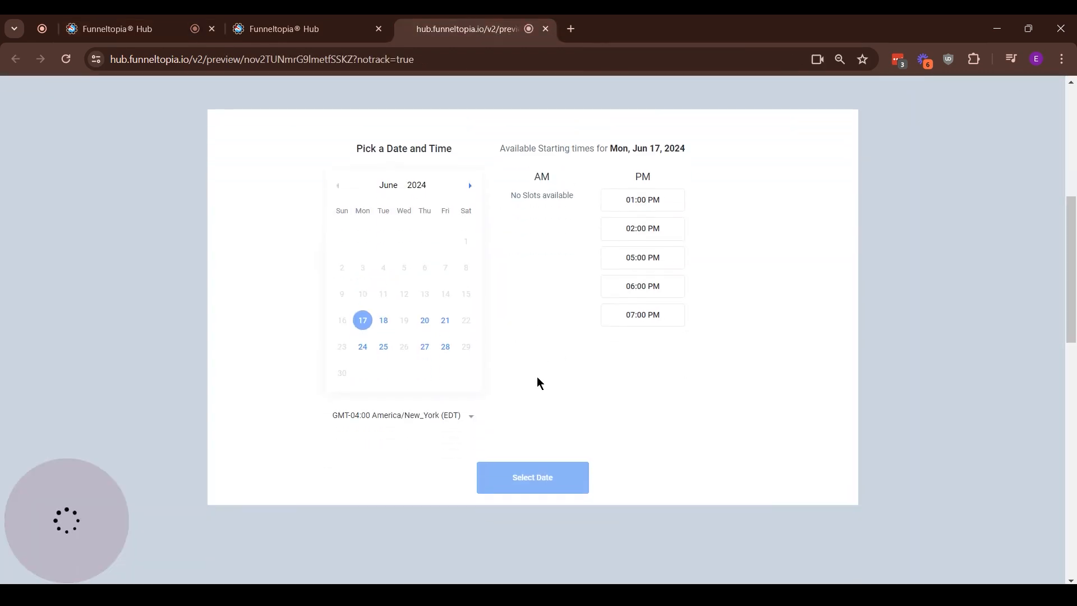
Save the Consultation calendar with the Neo widget style and reload the page preview
{"action": "left_click", "coordinate": [178, 23]}
{"action": "left_click", "coordinate": [451, 324]}
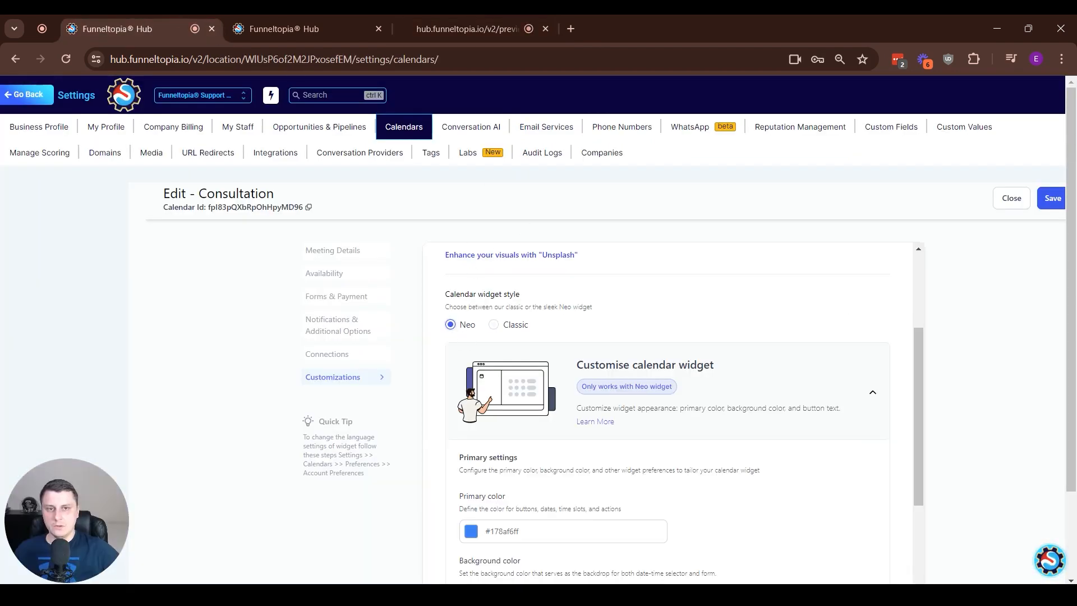
{"action": "left_click", "coordinate": [1047, 201]}
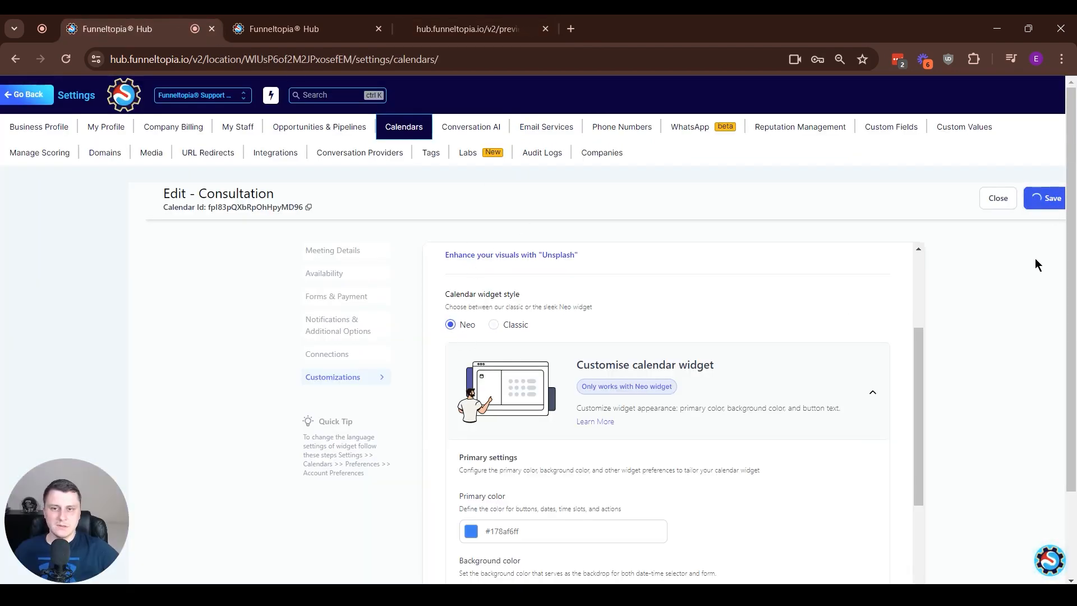
{"action": "left_click", "coordinate": [470, 29]}
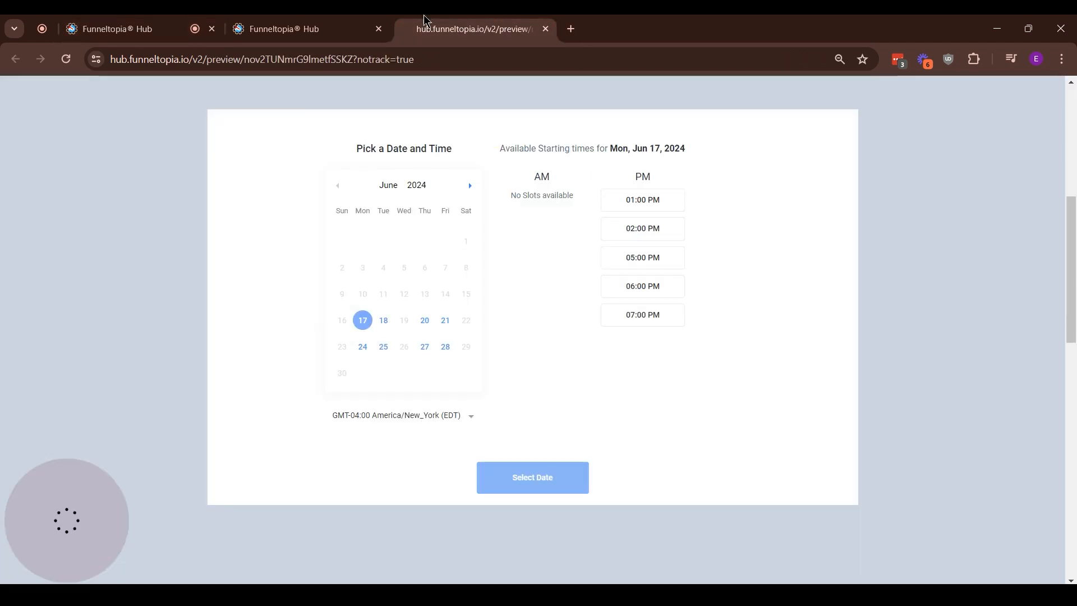
{"action": "left_click", "coordinate": [68, 61]}
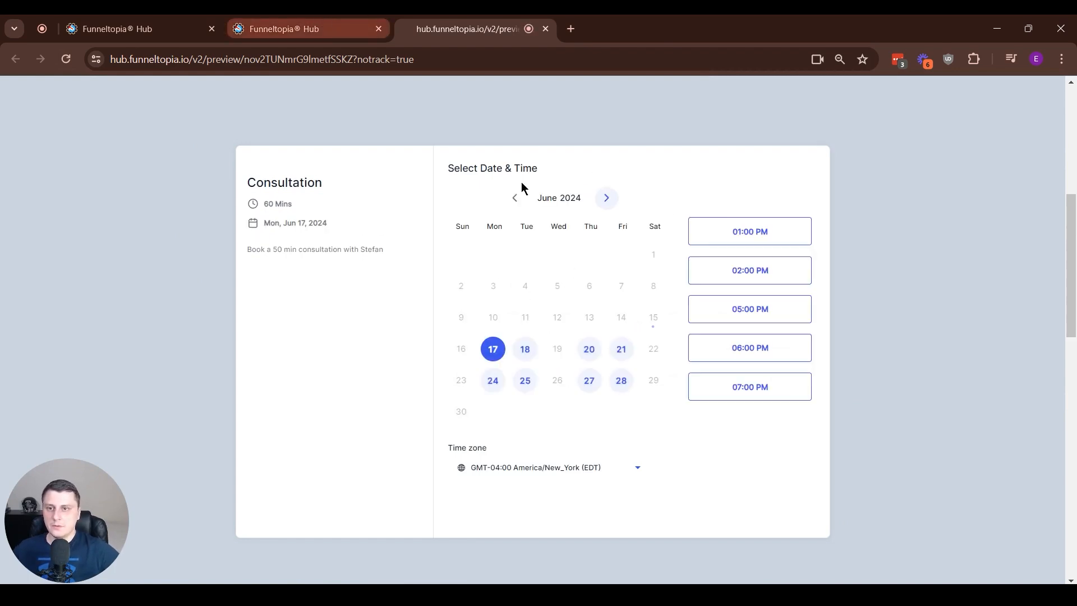
Return to the calendar settings, search for "con", and reopen the Consultation calendar's customizations
{"action": "left_click", "coordinate": [160, 28]}
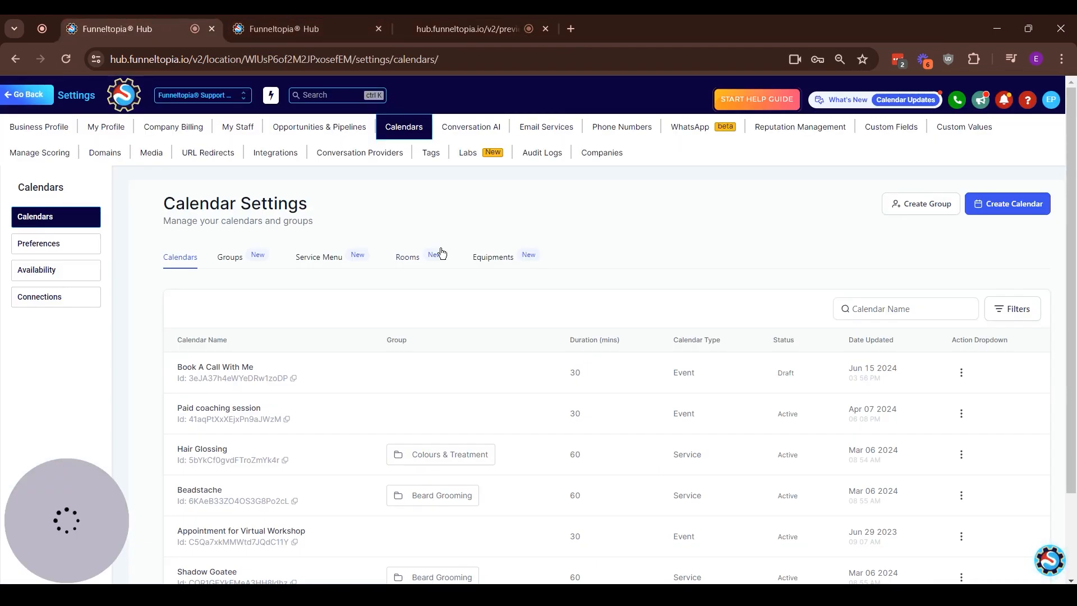
{"action": "left_click", "coordinate": [907, 311]}
{"action": "type", "text": "con"}
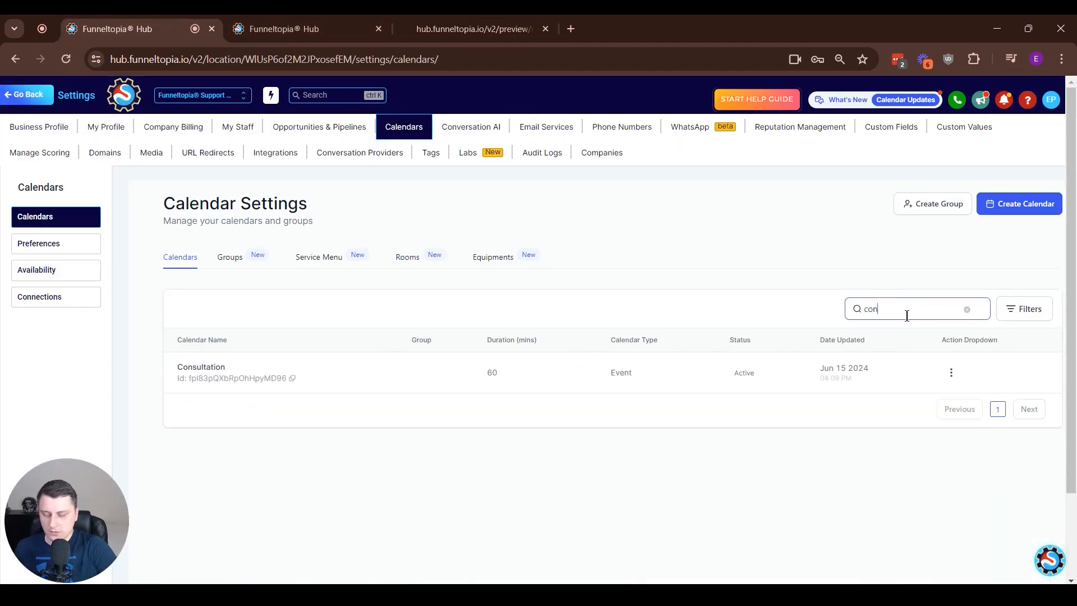
{"action": "left_click", "coordinate": [951, 373]}
{"action": "left_click", "coordinate": [934, 252]}
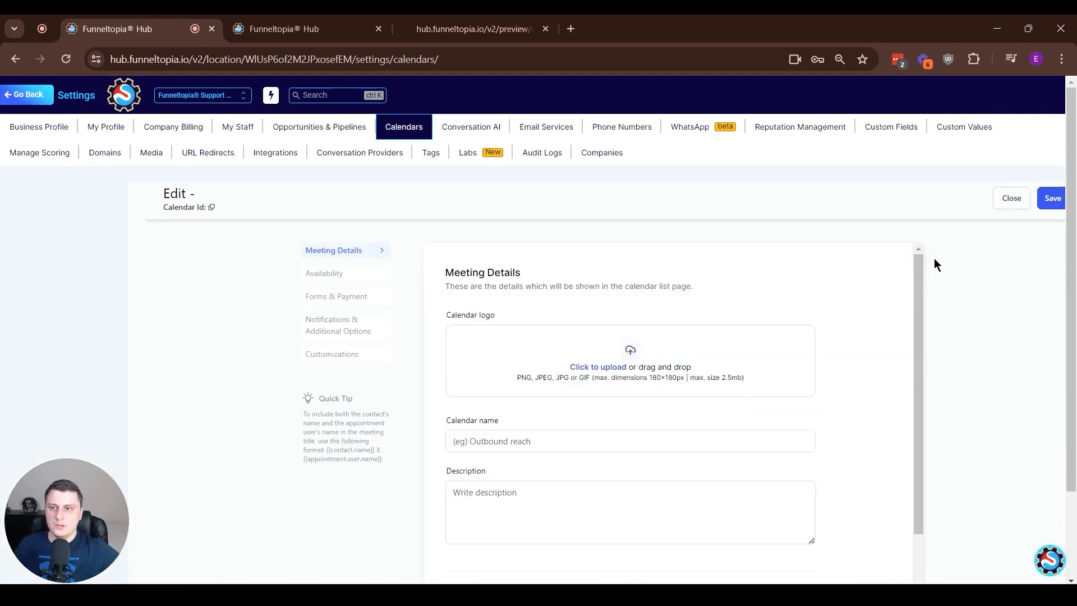
{"action": "left_click", "coordinate": [353, 376]}
Set the calendar widget's primary color to orange #FF9500FF
{"action": "scroll", "coordinate": [545, 363], "scroll_direction": "down", "scroll_amount": 5}
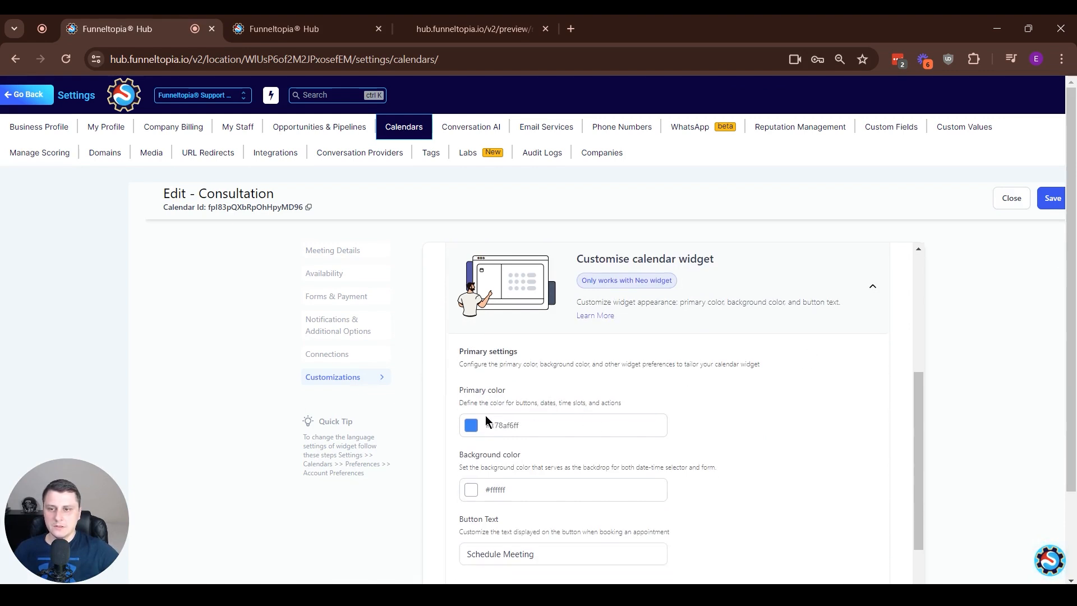
{"action": "left_click", "coordinate": [471, 425]}
{"action": "scroll", "coordinate": [454, 444], "scroll_direction": "down", "scroll_amount": 1}
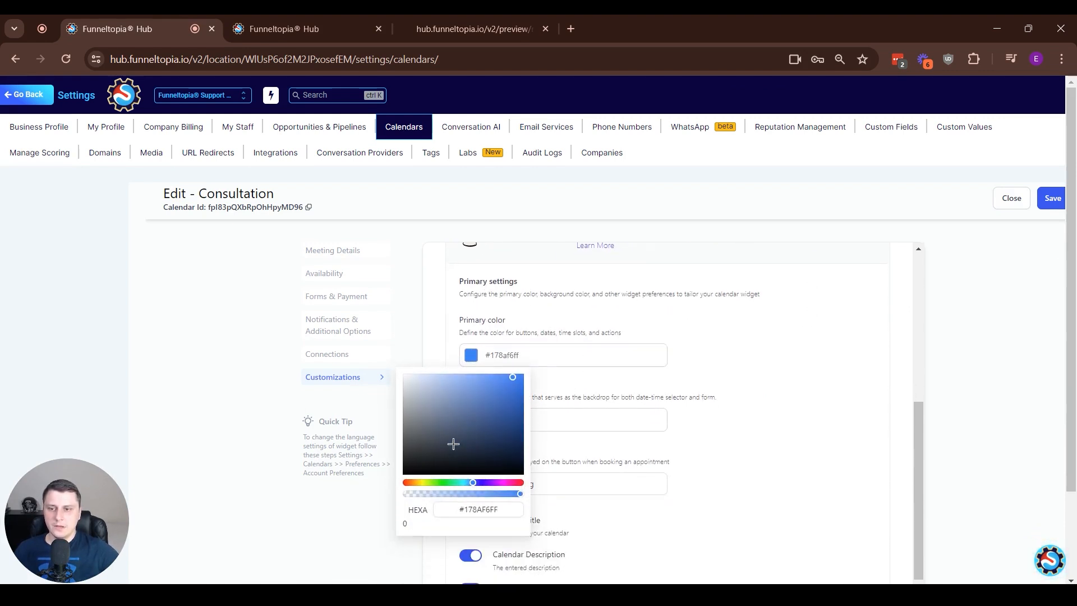
{"action": "left_click", "coordinate": [418, 484]}
{"action": "left_click_drag", "start_coordinate": [515, 397], "coordinate": [601, 449]}
{"action": "left_click_drag", "start_coordinate": [517, 385], "coordinate": [550, 373]}
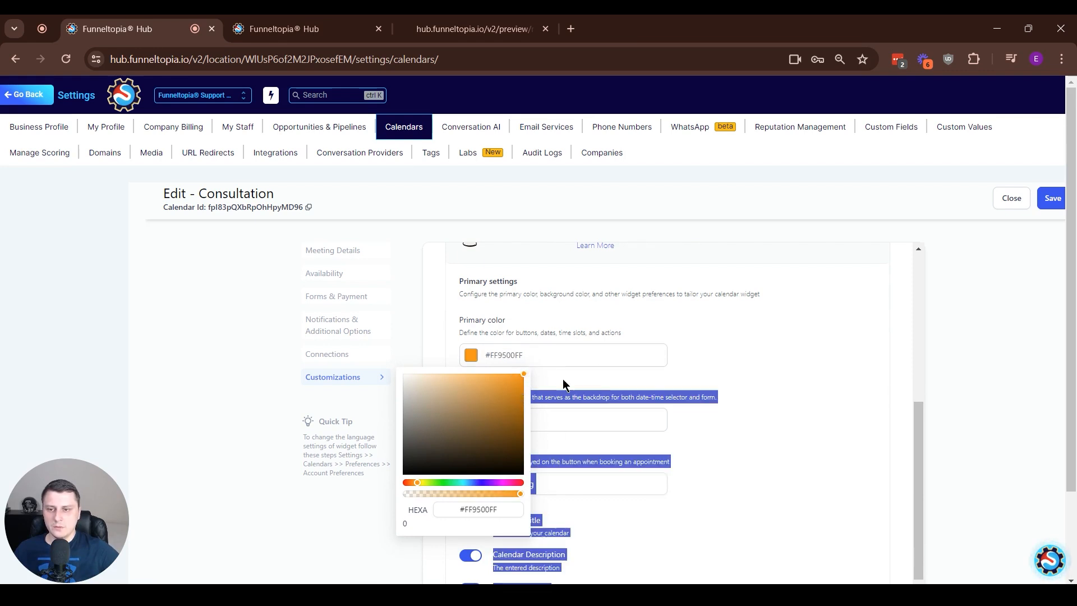
{"action": "left_click", "coordinate": [859, 429]}
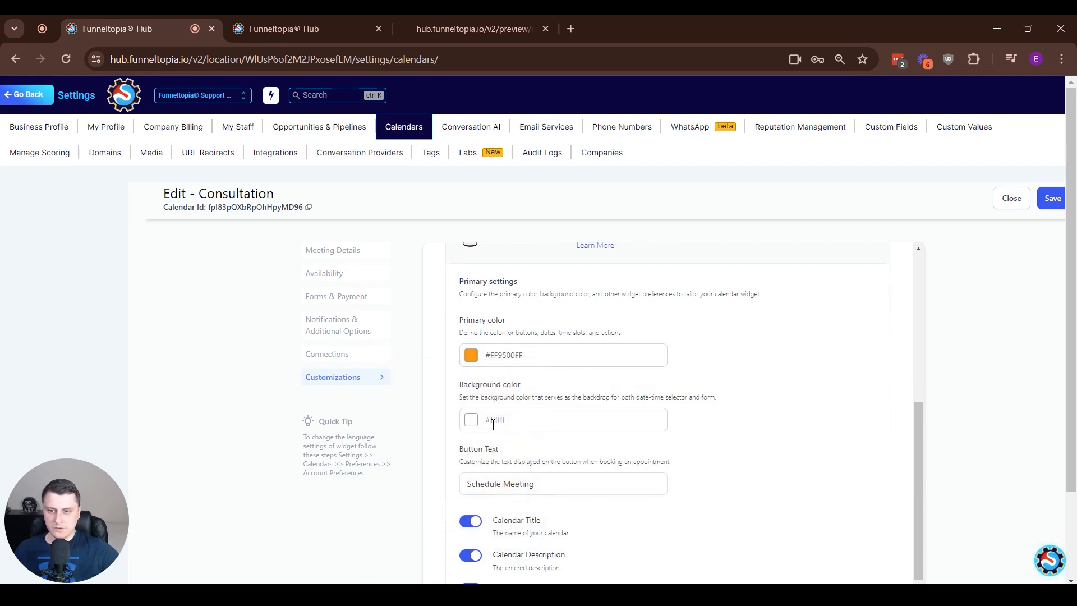
Set the calendar widget's background color to dark gray #4D4848FF and save the Consultation calendar
{"action": "left_click", "coordinate": [470, 418]}
{"action": "scroll", "coordinate": [416, 512], "scroll_direction": "down", "scroll_amount": 1}
{"action": "left_click_drag", "start_coordinate": [432, 415], "coordinate": [411, 439]}
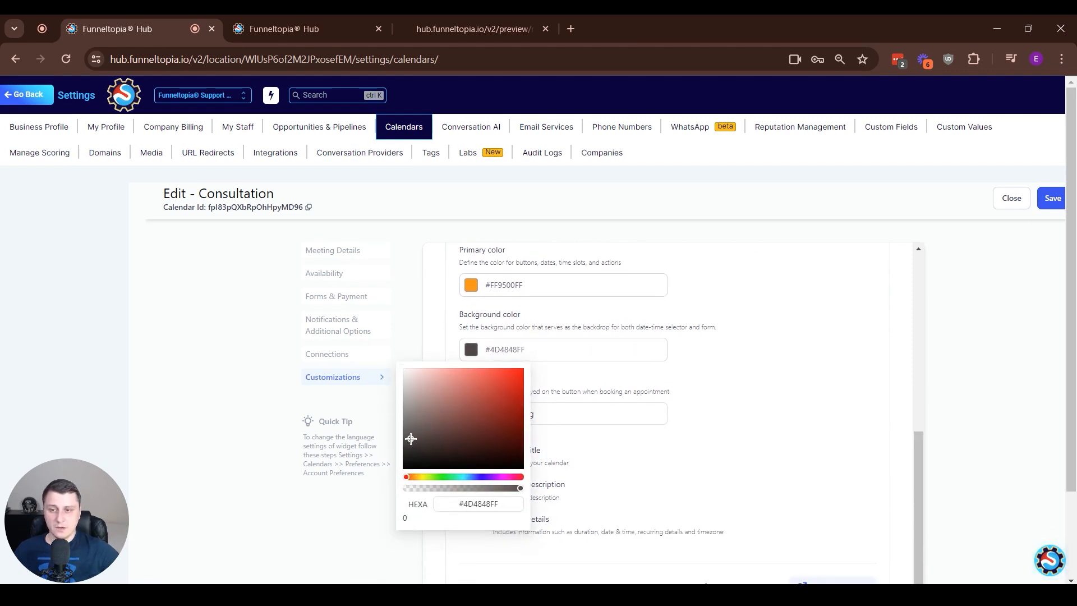
{"action": "left_click", "coordinate": [805, 435]}
{"action": "scroll", "coordinate": [817, 370], "scroll_direction": "down", "scroll_amount": 1}
{"action": "scroll", "coordinate": [785, 338], "scroll_direction": "up", "scroll_amount": 1}
{"action": "left_click", "coordinate": [1054, 196]}
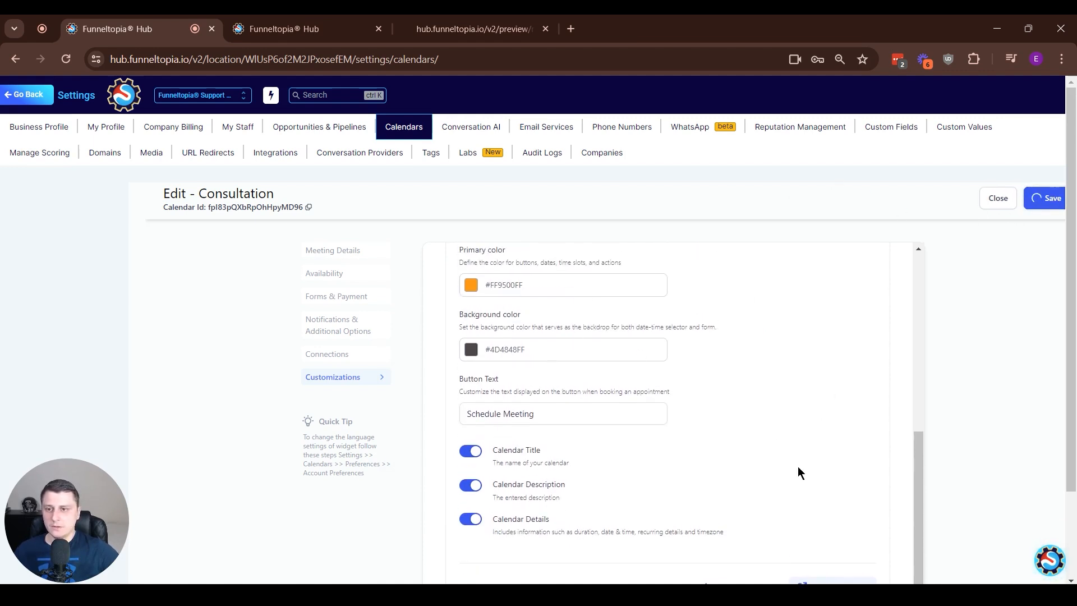
Reload the funnel page preview and check the new colors on the embedded booking calendar
{"action": "left_click", "coordinate": [303, 20]}
{"action": "left_click", "coordinate": [474, 29]}
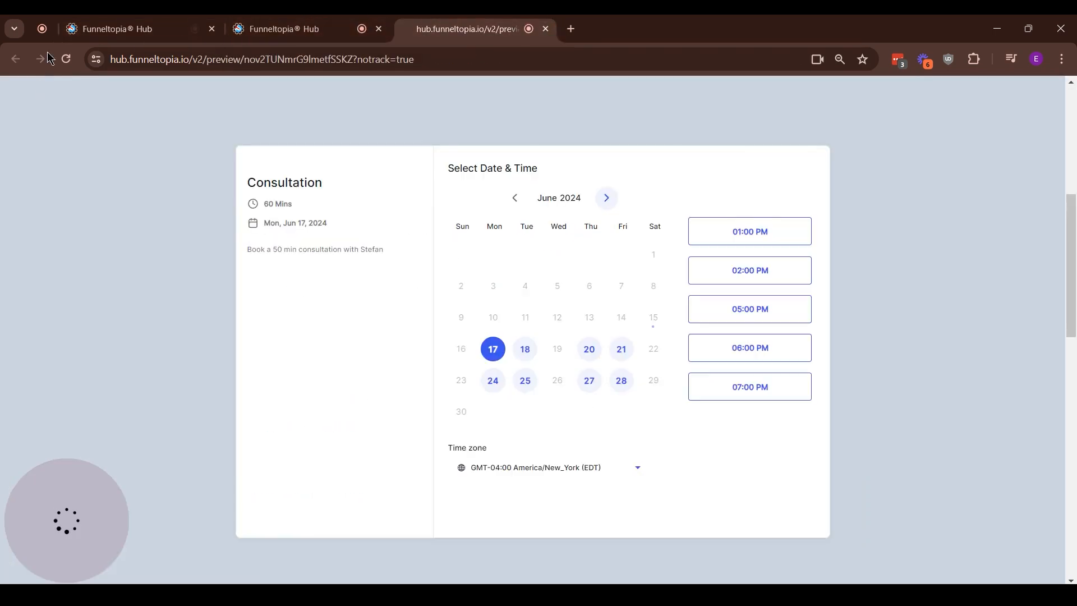
{"action": "left_click", "coordinate": [66, 59]}
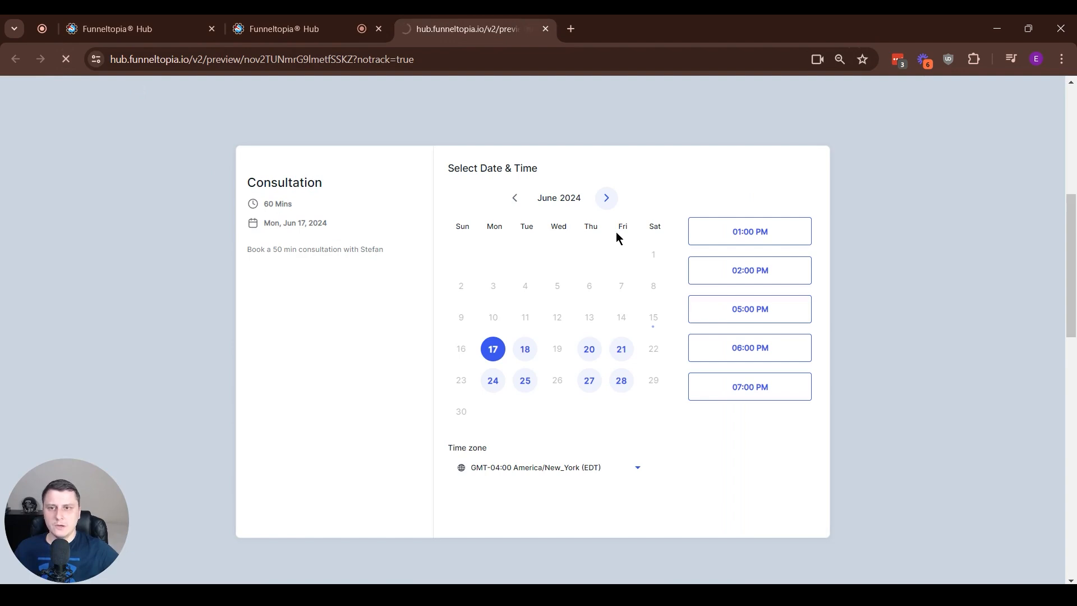
{"action": "scroll", "coordinate": [796, 288], "scroll_direction": "down", "scroll_amount": 10}
{"action": "scroll", "coordinate": [820, 301], "scroll_direction": "up", "scroll_amount": 4}
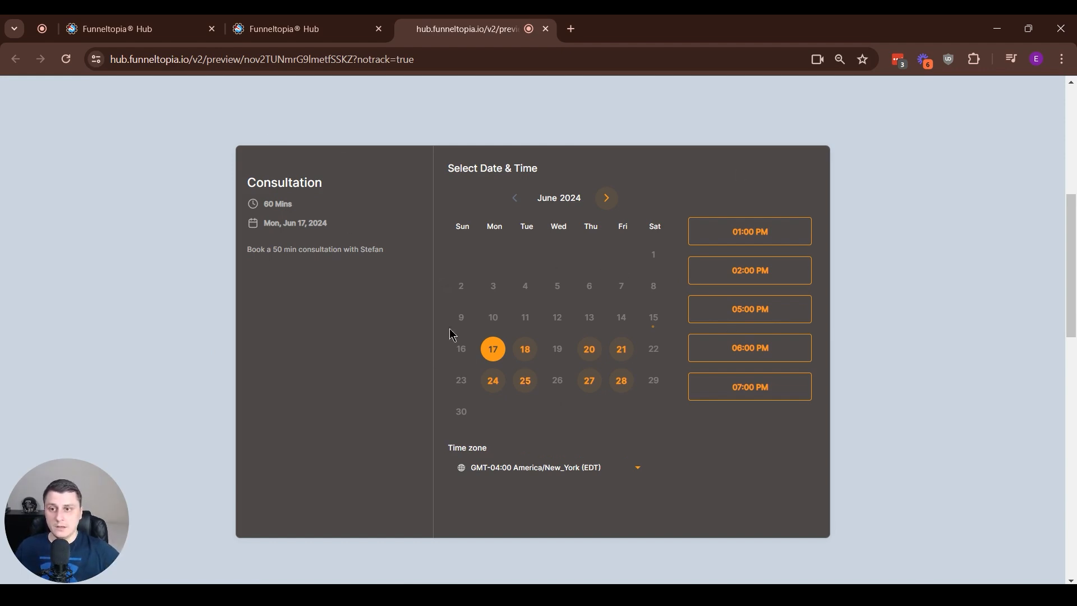
Select the 01:00 PM slot on June 18, 2024 in the previewed calendar and continue to the booking form
{"action": "left_click", "coordinate": [532, 353]}
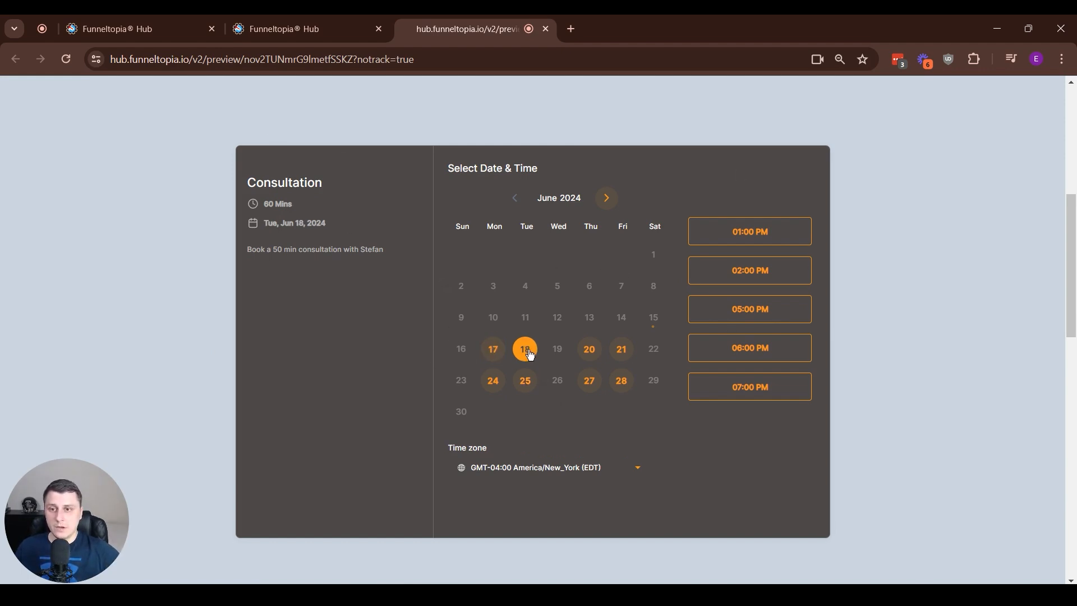
{"action": "left_click", "coordinate": [736, 237]}
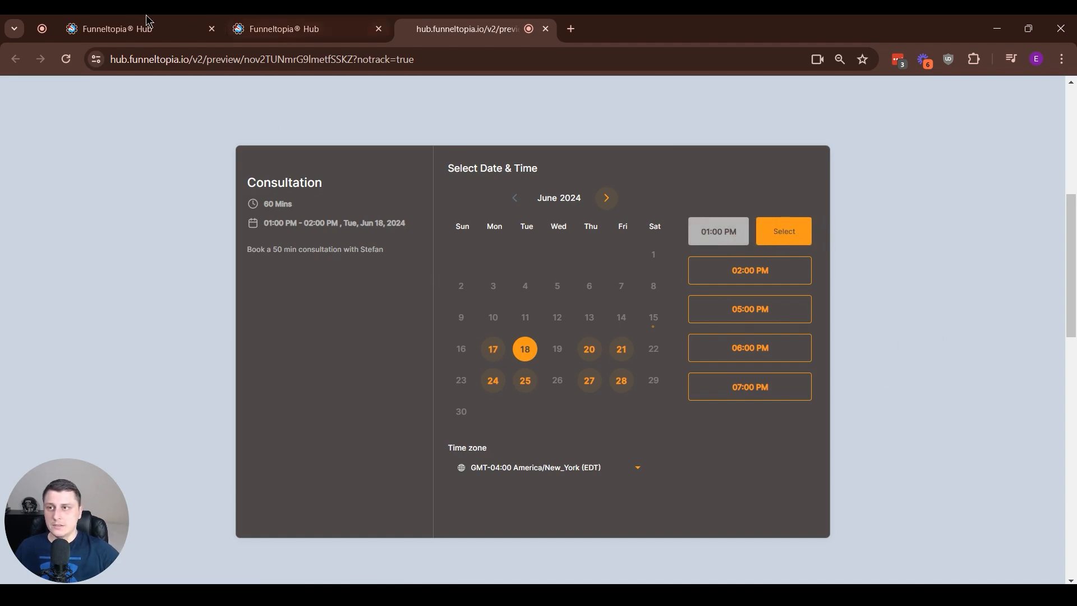
{"action": "left_click", "coordinate": [795, 233]}
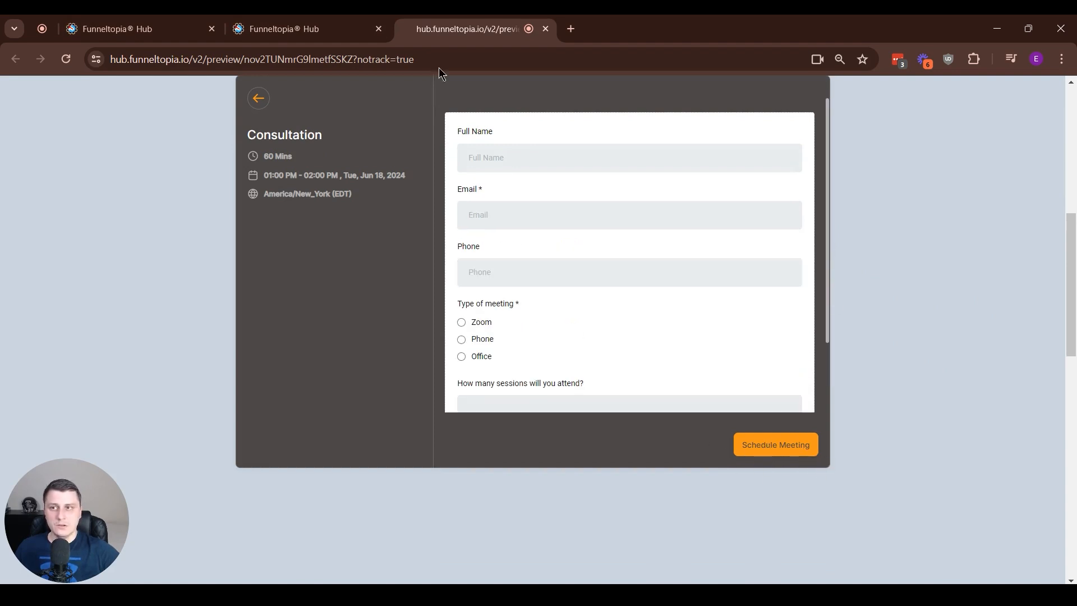
Return to the calendar settings, search for "consul", and open the Consultation calendar's customizations
{"action": "left_click", "coordinate": [168, 29]}
{"action": "left_click", "coordinate": [864, 308]}
{"action": "type", "text": "consul"}
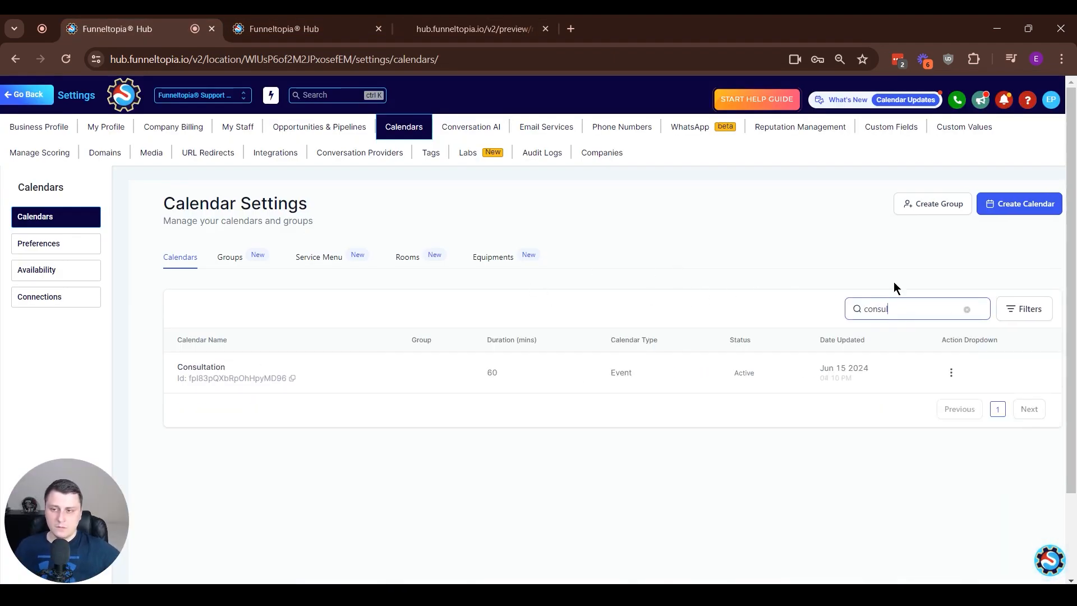
{"action": "left_click", "coordinate": [951, 373]}
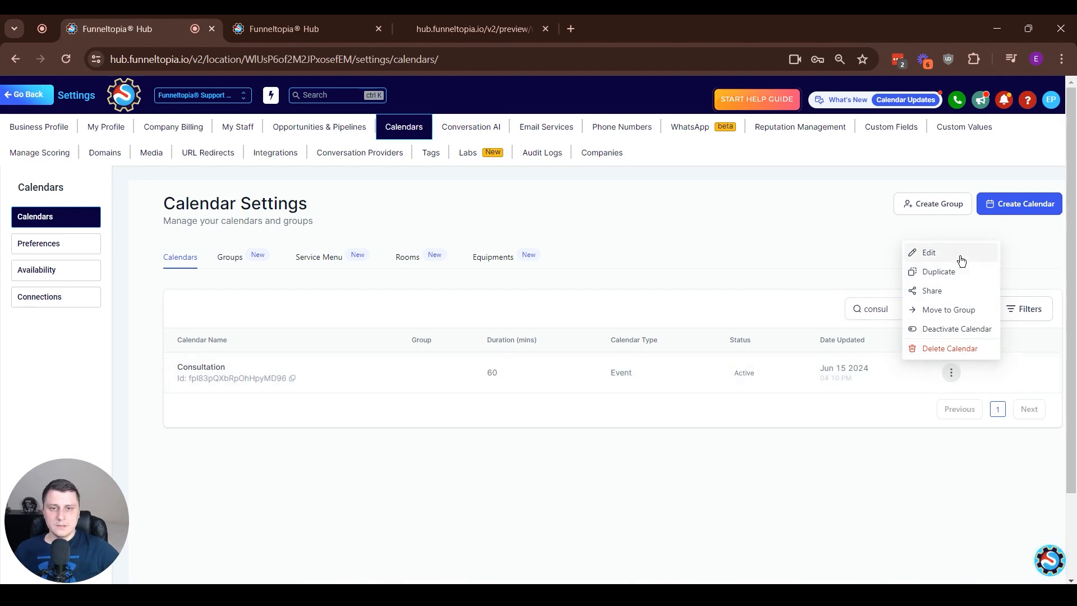
{"action": "left_click", "coordinate": [928, 253]}
{"action": "left_click", "coordinate": [387, 377]}
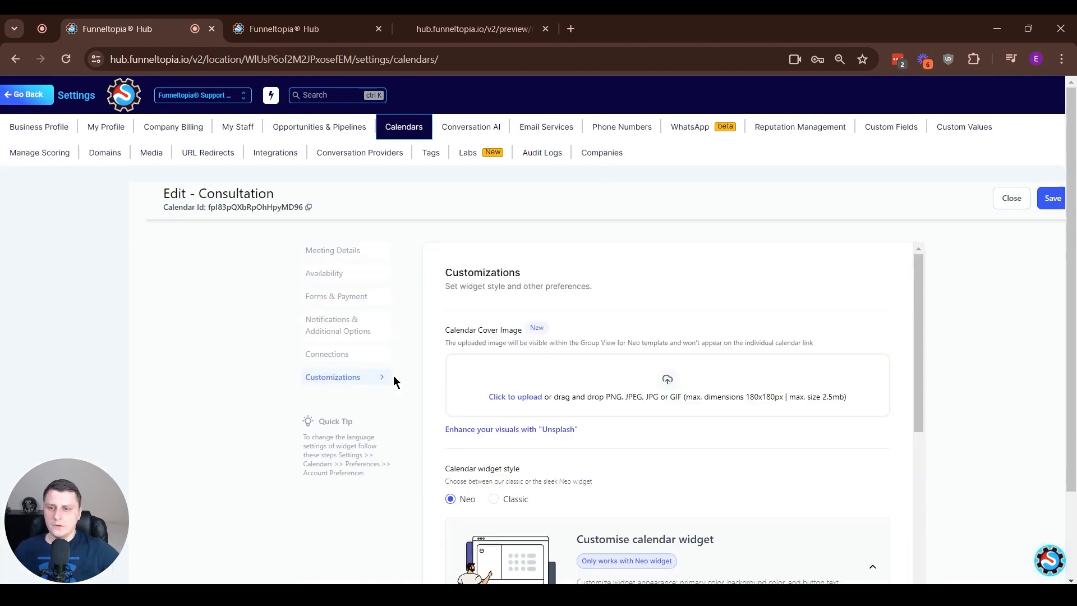
Change the calendar widget's button text to "Get on a call"
{"action": "scroll", "coordinate": [553, 360], "scroll_direction": "down", "scroll_amount": 7}
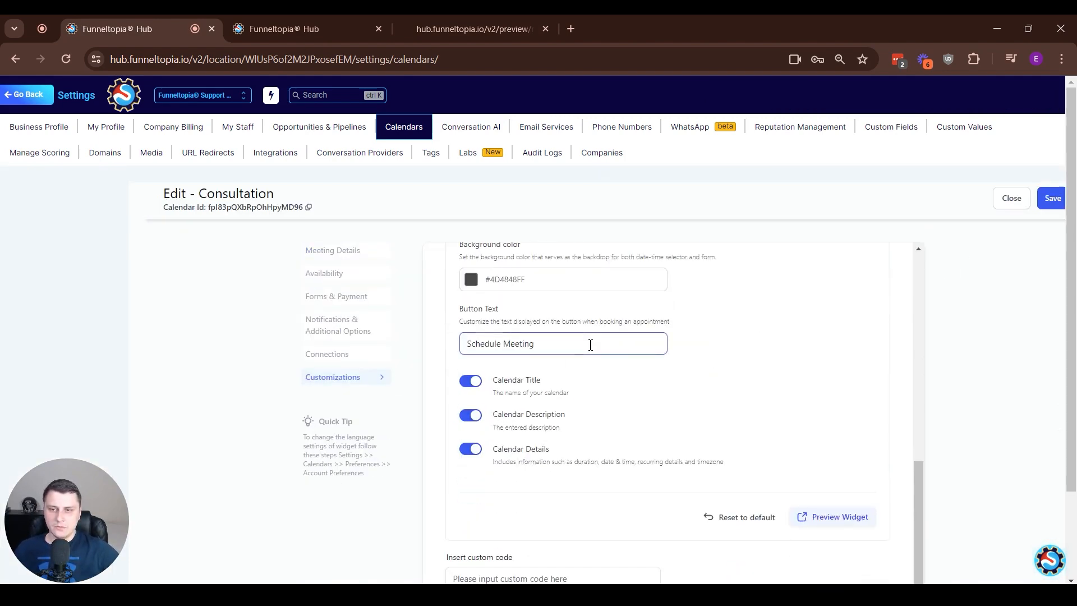
{"action": "left_click_drag", "start_coordinate": [591, 345], "coordinate": [387, 354]}
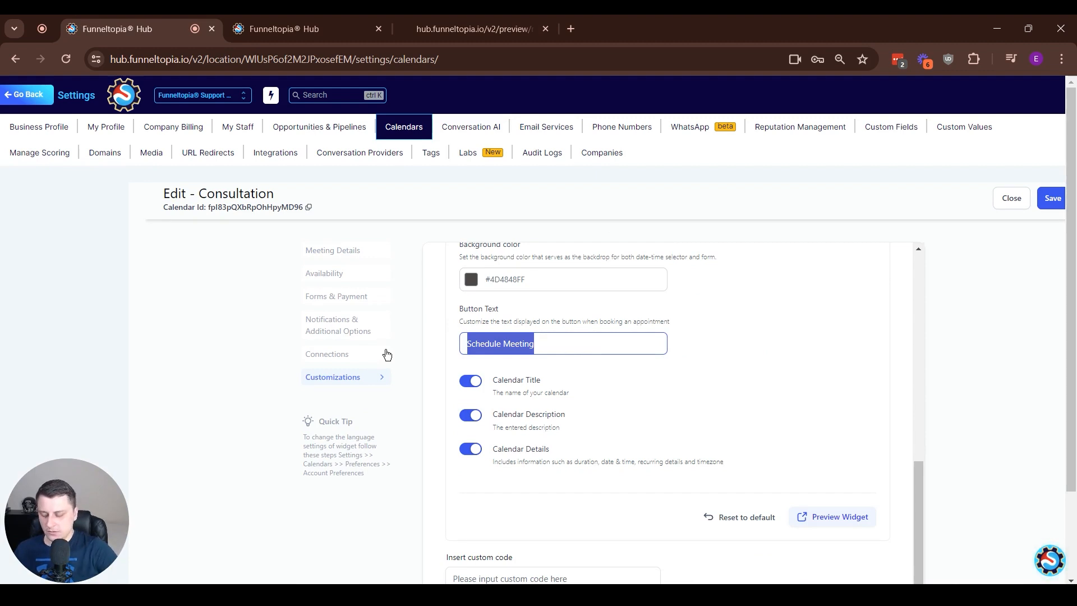
{"action": "type", "text": "Get on a call"}
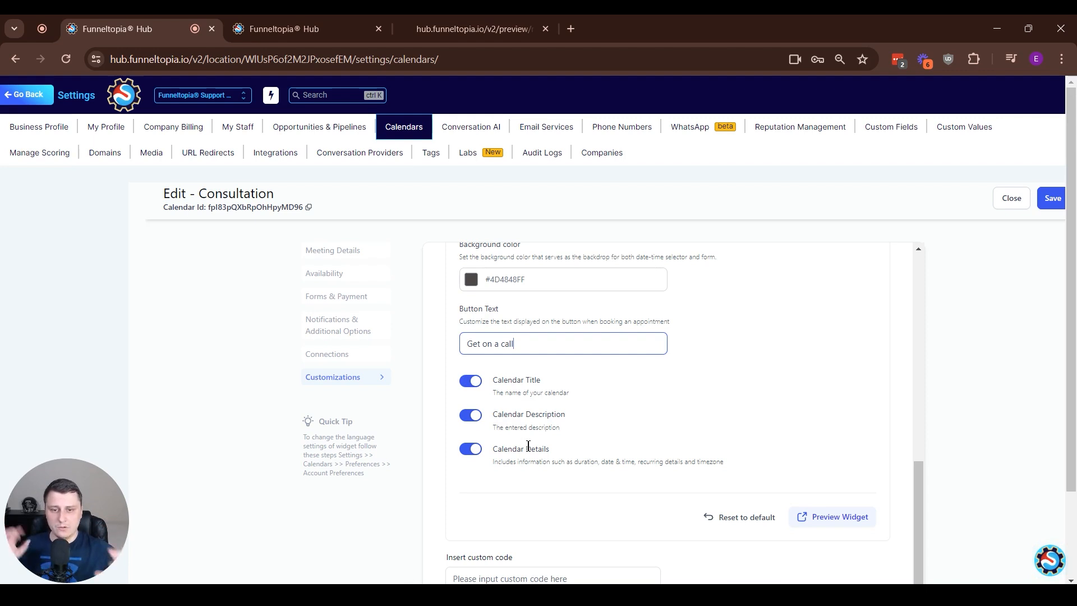
Turn off Calendar Details, Calendar Description, and Calendar Title, and save the Consultation calendar
{"action": "left_click", "coordinate": [470, 448]}
{"action": "left_click", "coordinate": [470, 415]}
{"action": "left_click", "coordinate": [470, 380]}
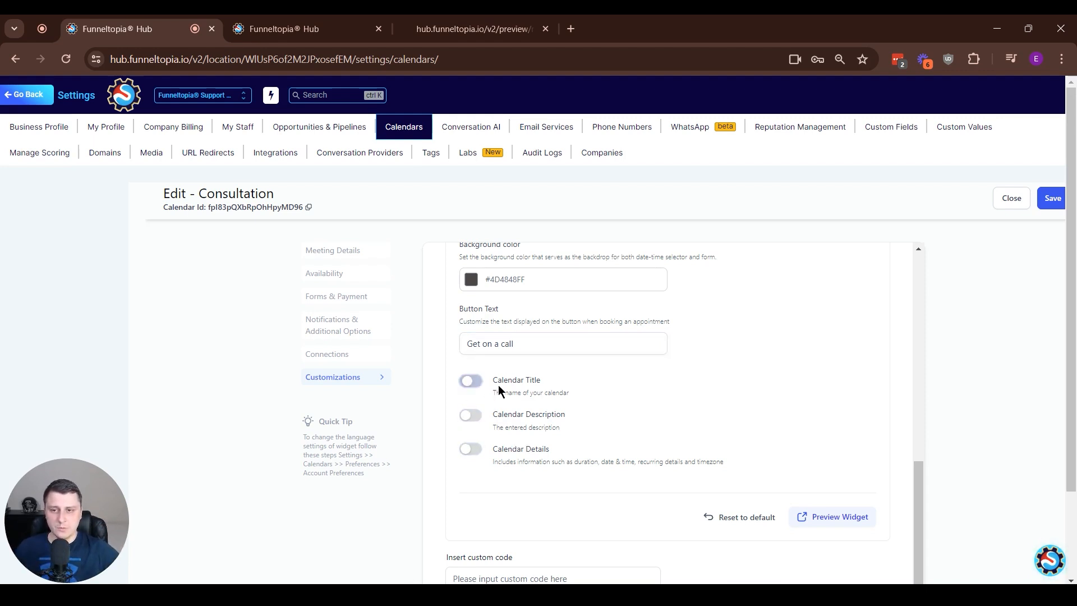
{"action": "left_click", "coordinate": [1053, 202]}
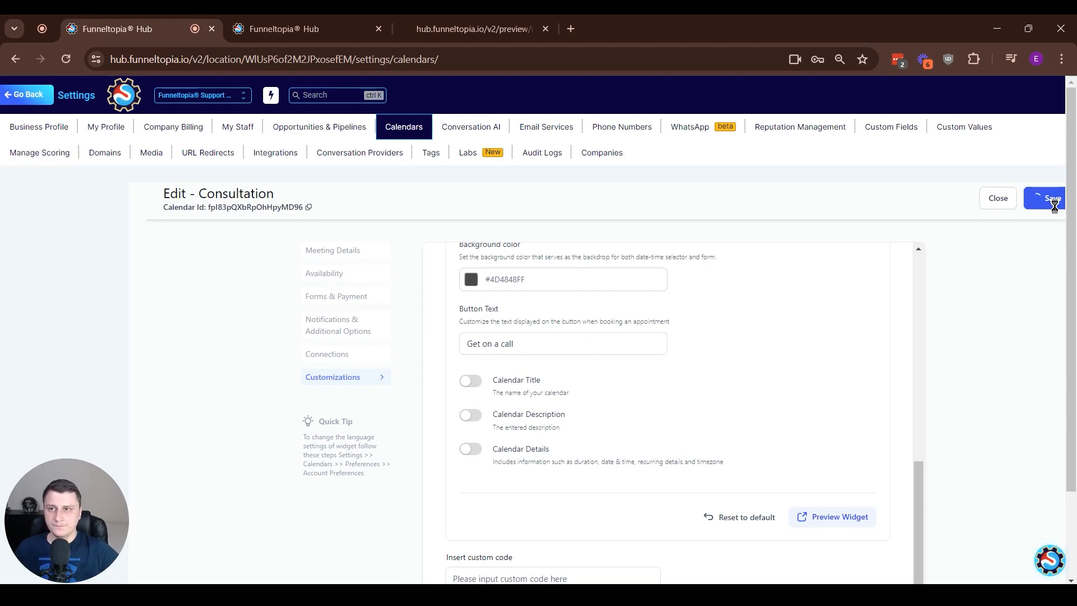
Check the updated calendar in the page preview by selecting the 01:00 PM slot on June 17 and viewing the booking form
{"action": "left_click", "coordinate": [251, 20]}
{"action": "left_click", "coordinate": [439, 22]}
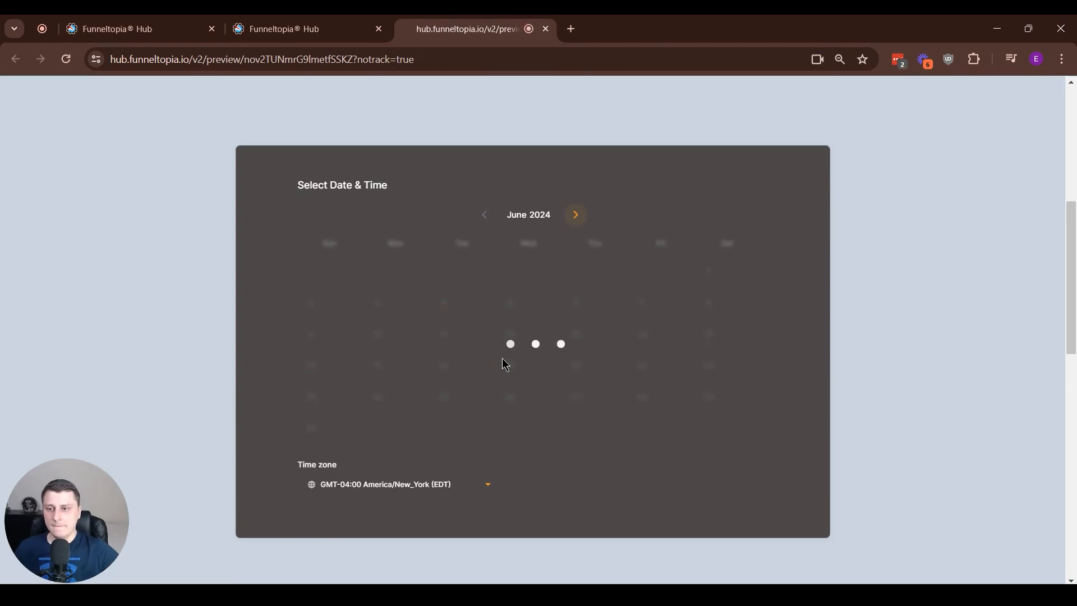
{"action": "left_click", "coordinate": [668, 247]}
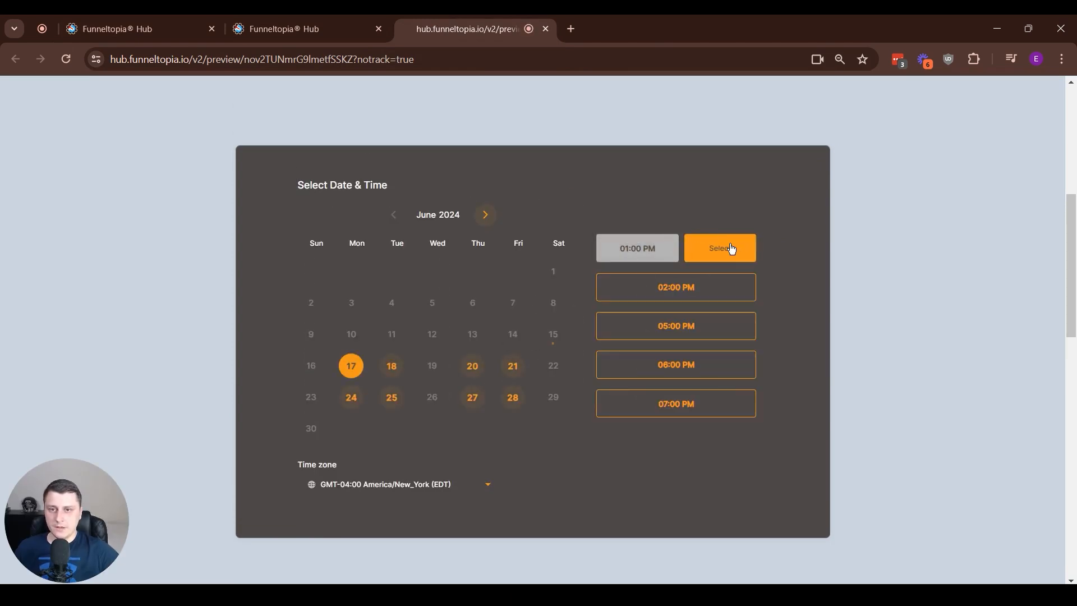
{"action": "left_click", "coordinate": [732, 248]}
{"action": "scroll", "coordinate": [769, 295], "scroll_direction": "down", "scroll_amount": 3}
{"action": "scroll", "coordinate": [912, 379], "scroll_direction": "up", "scroll_amount": 6}
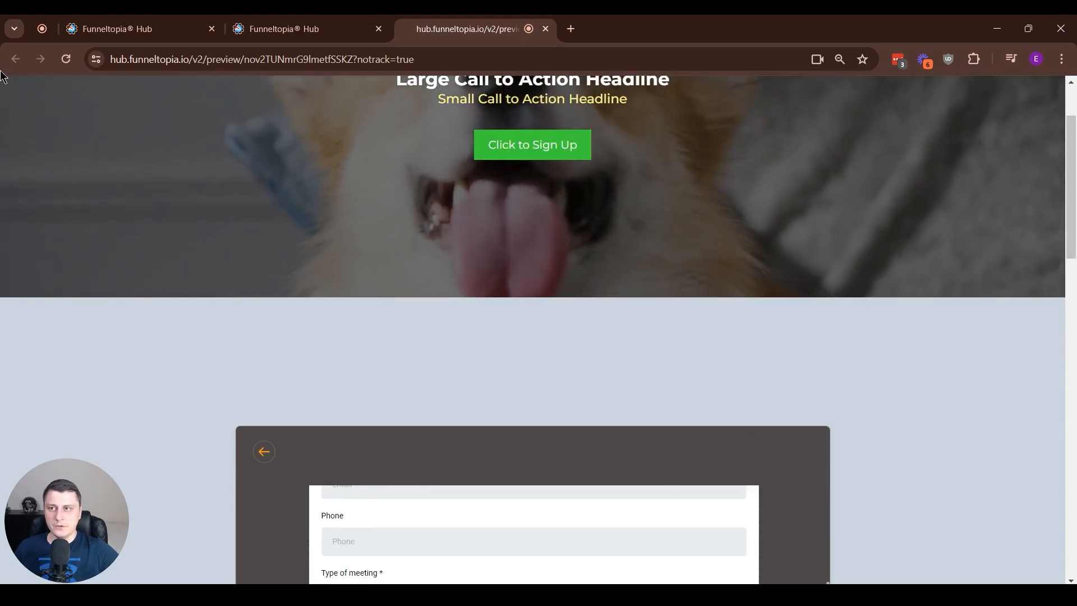
Go back to the calendar settings, search for "cons", and reopen the Consultation calendar's customizations
{"action": "left_click", "coordinate": [140, 22]}
{"action": "left_click", "coordinate": [882, 309]}
{"action": "type", "text": "cons"}
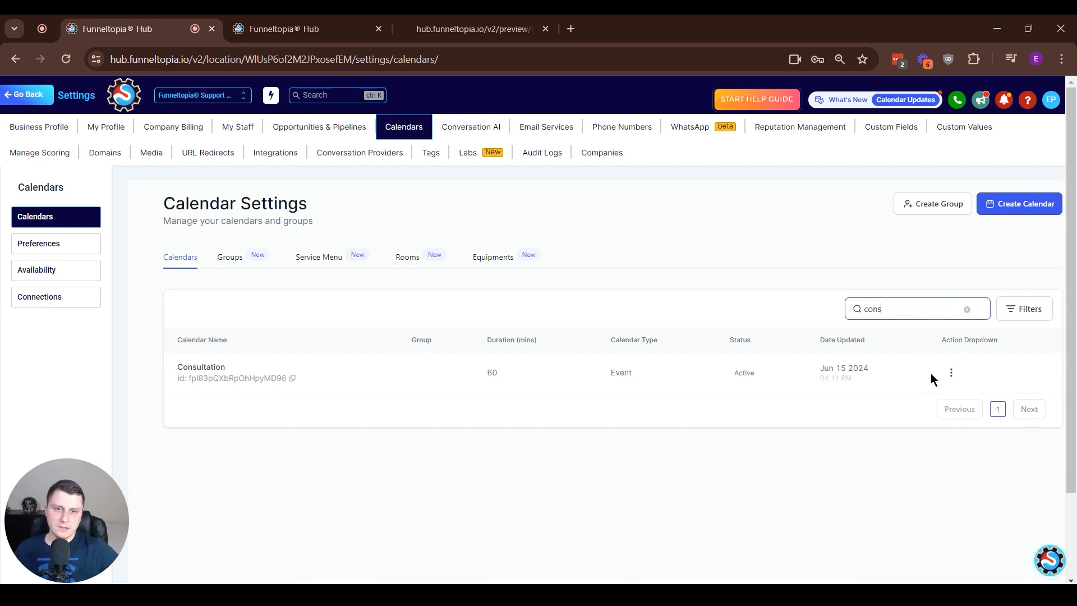
{"action": "left_click", "coordinate": [951, 372]}
{"action": "left_click", "coordinate": [929, 253]}
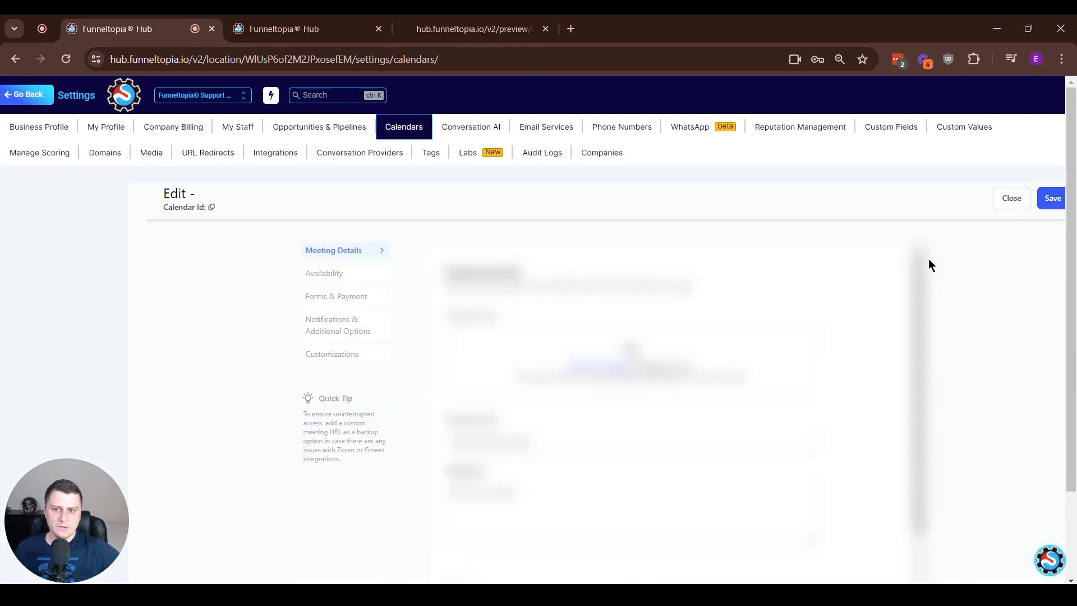
{"action": "left_click", "coordinate": [317, 355]}
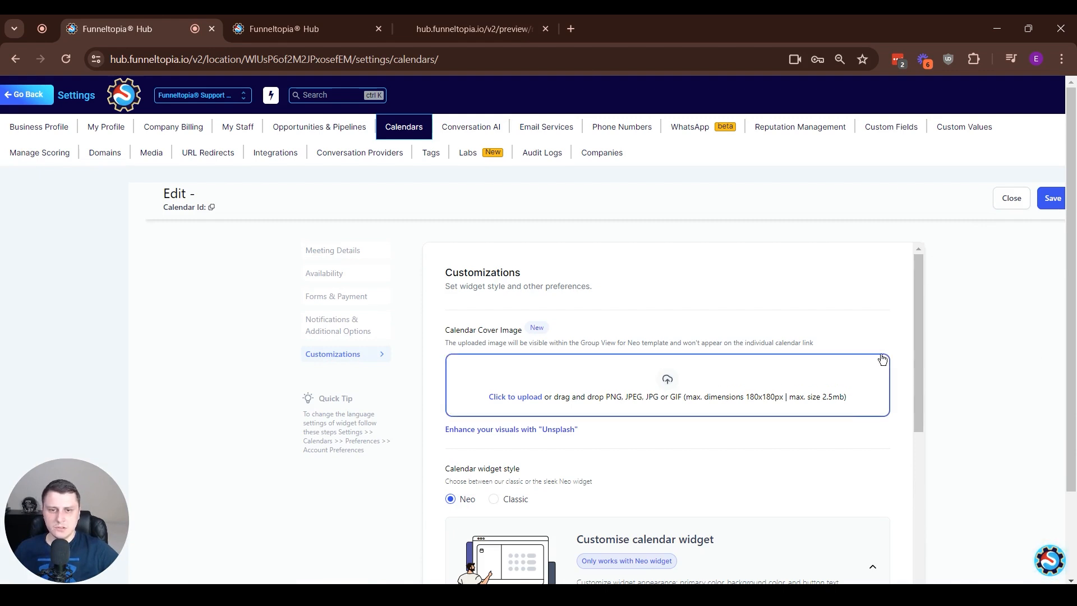
Turn Calendar Title, Calendar Description, and Calendar Details back on and save the Consultation calendar
{"action": "left_click_drag", "start_coordinate": [919, 329], "coordinate": [901, 435]}
{"action": "scroll", "coordinate": [789, 425], "scroll_direction": "down", "scroll_amount": 4}
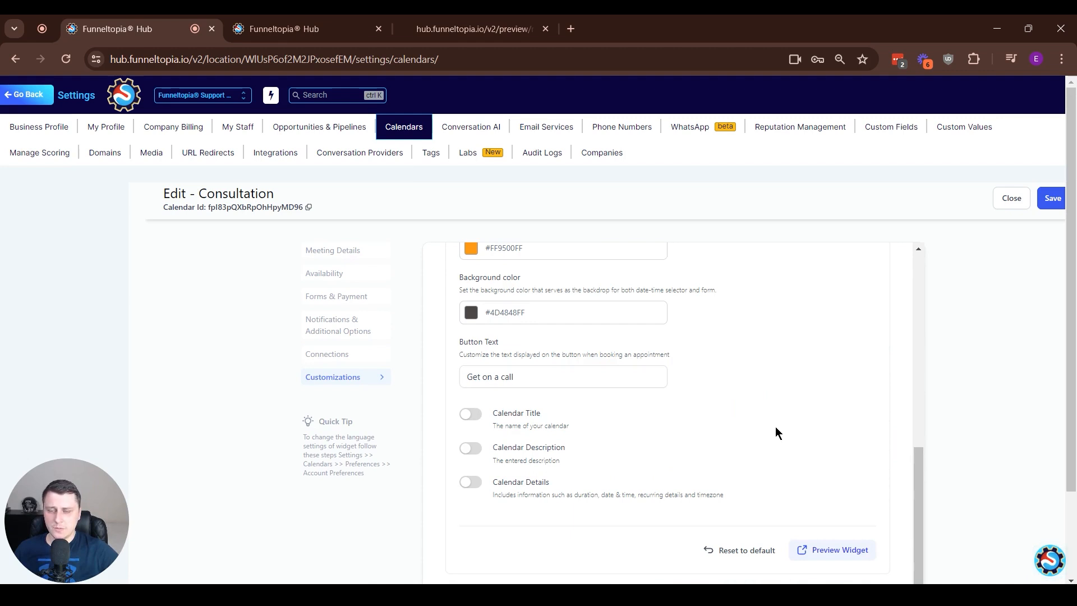
{"action": "left_click", "coordinate": [543, 374]}
{"action": "scroll", "coordinate": [729, 364], "scroll_direction": "up", "scroll_amount": 1}
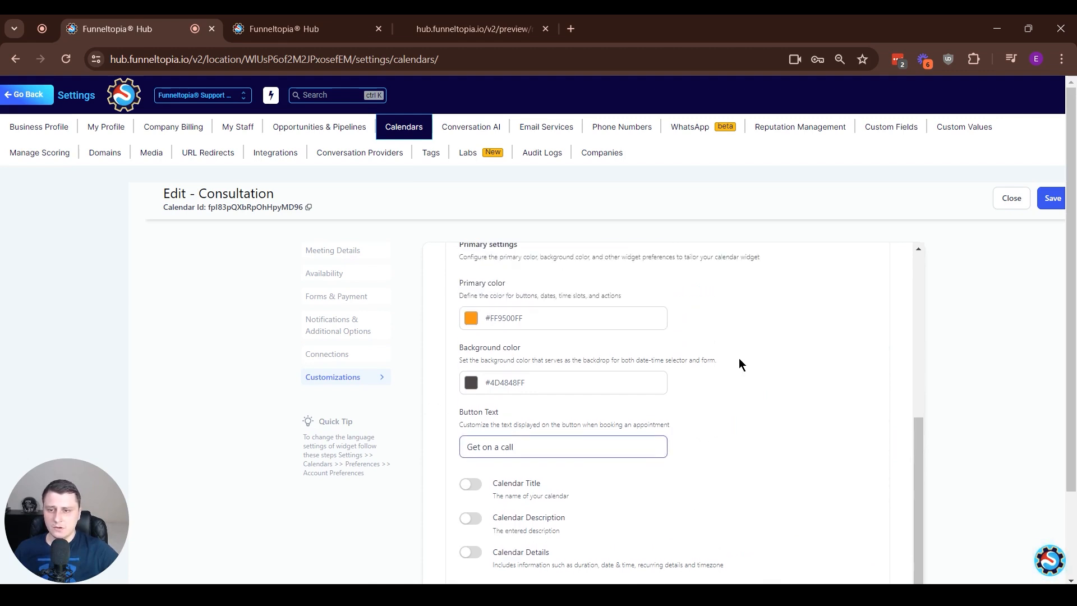
{"action": "left_click", "coordinate": [473, 485]}
{"action": "left_click", "coordinate": [471, 519]}
{"action": "left_click", "coordinate": [472, 552]}
{"action": "scroll", "coordinate": [764, 488], "scroll_direction": "down", "scroll_amount": 1}
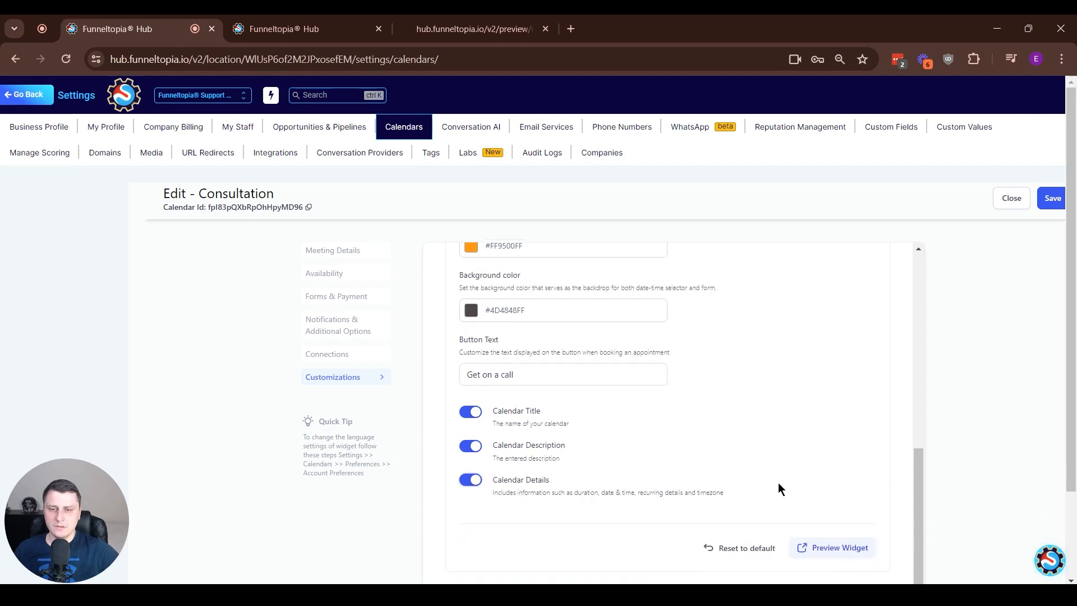
{"action": "scroll", "coordinate": [818, 522], "scroll_direction": "down", "scroll_amount": 1}
{"action": "scroll", "coordinate": [823, 516], "scroll_direction": "down", "scroll_amount": 2}
{"action": "left_click", "coordinate": [593, 483]}
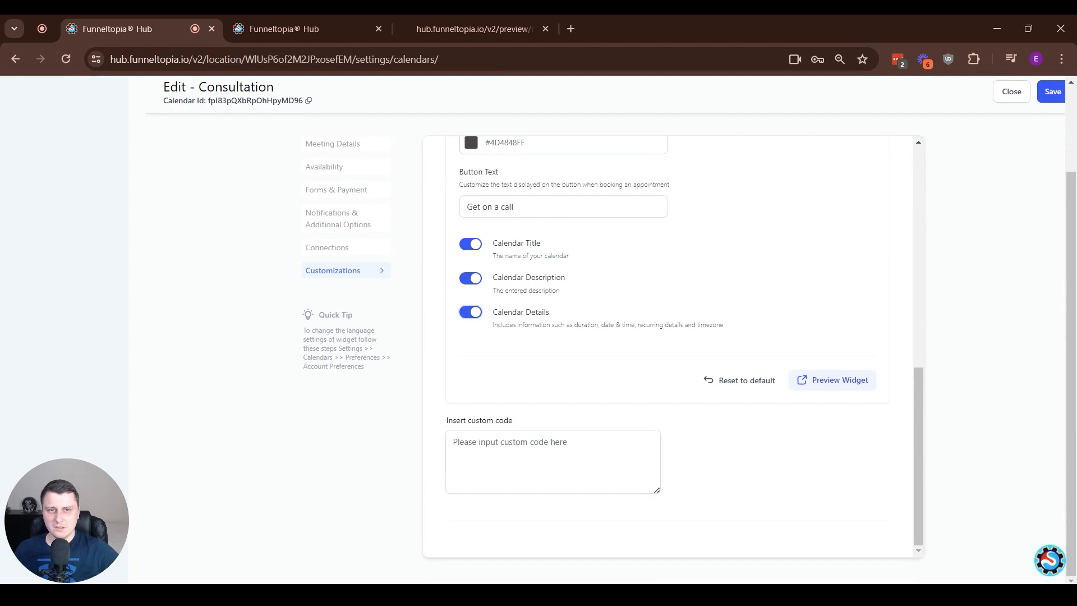
{"action": "left_click", "coordinate": [1052, 92]}
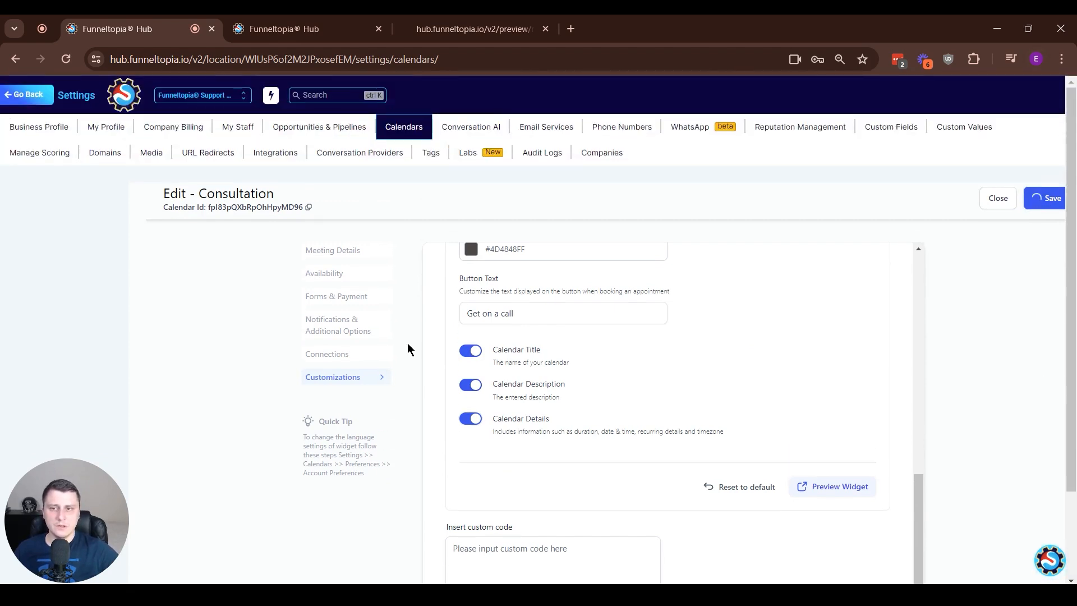
Reload the page preview and examine how the customized Consultation calendar looks within the funnel page
{"action": "left_click", "coordinate": [457, 28]}
{"action": "scroll", "coordinate": [536, 431], "scroll_direction": "down", "scroll_amount": 1}
{"action": "left_click", "coordinate": [66, 59]}
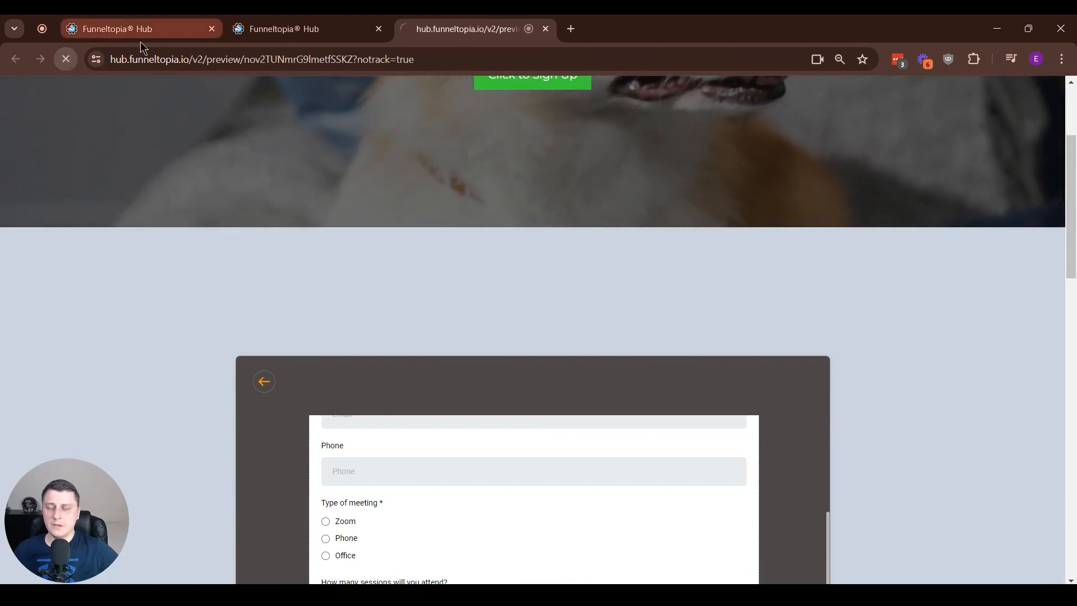
{"action": "left_click", "coordinate": [99, 39]}
{"action": "left_click", "coordinate": [505, 23]}
{"action": "scroll", "coordinate": [850, 358], "scroll_direction": "down", "scroll_amount": 5}
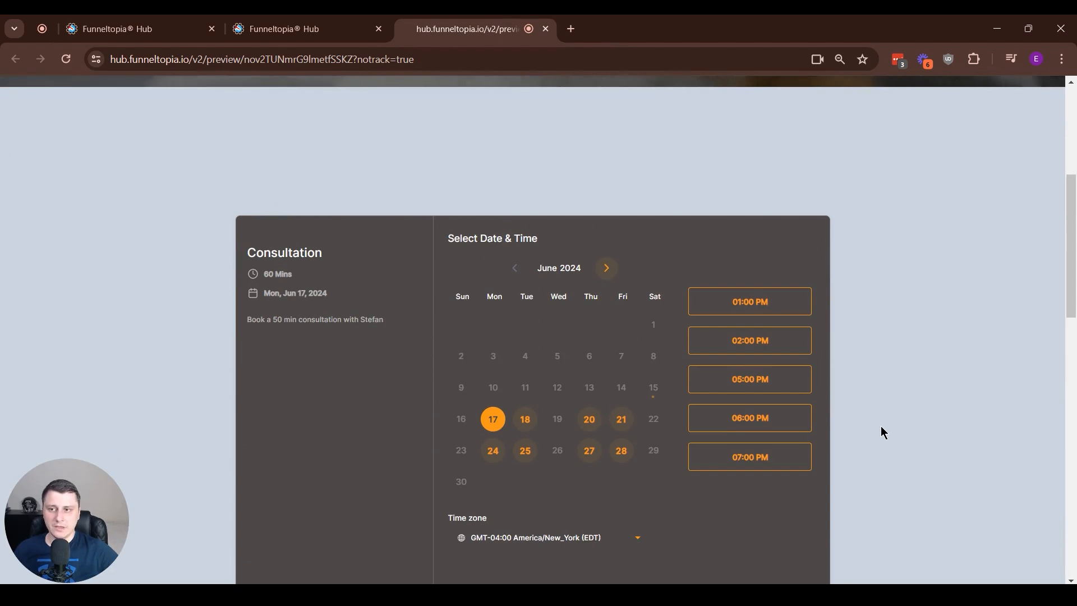
{"action": "scroll", "coordinate": [884, 432], "scroll_direction": "down", "scroll_amount": 1}
{"action": "mouse_move", "coordinate": [553, 595]}
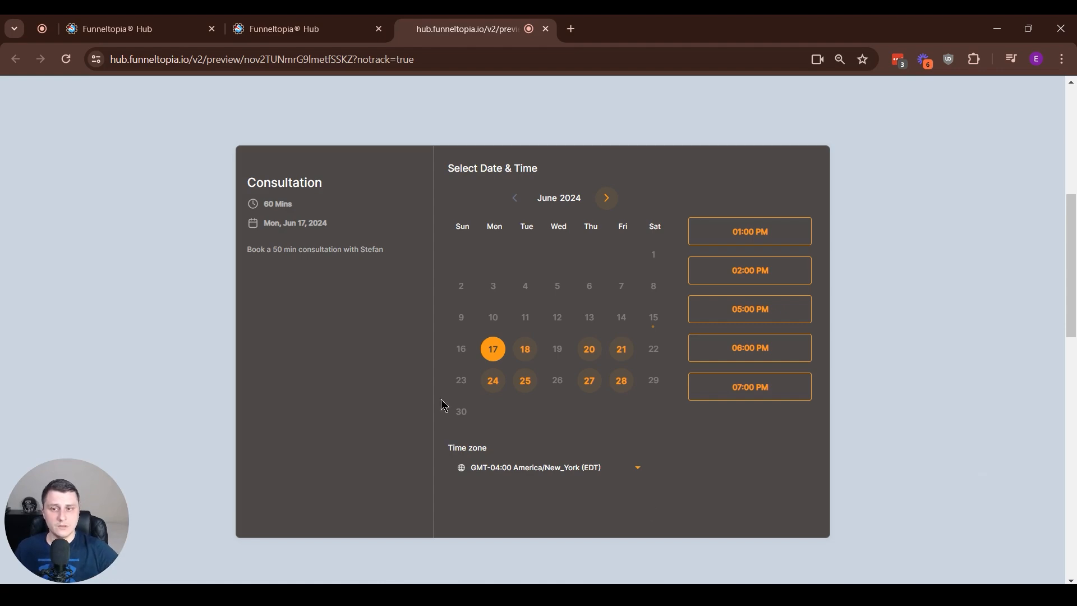
{"action": "scroll", "coordinate": [884, 492], "scroll_direction": "up", "scroll_amount": 6}
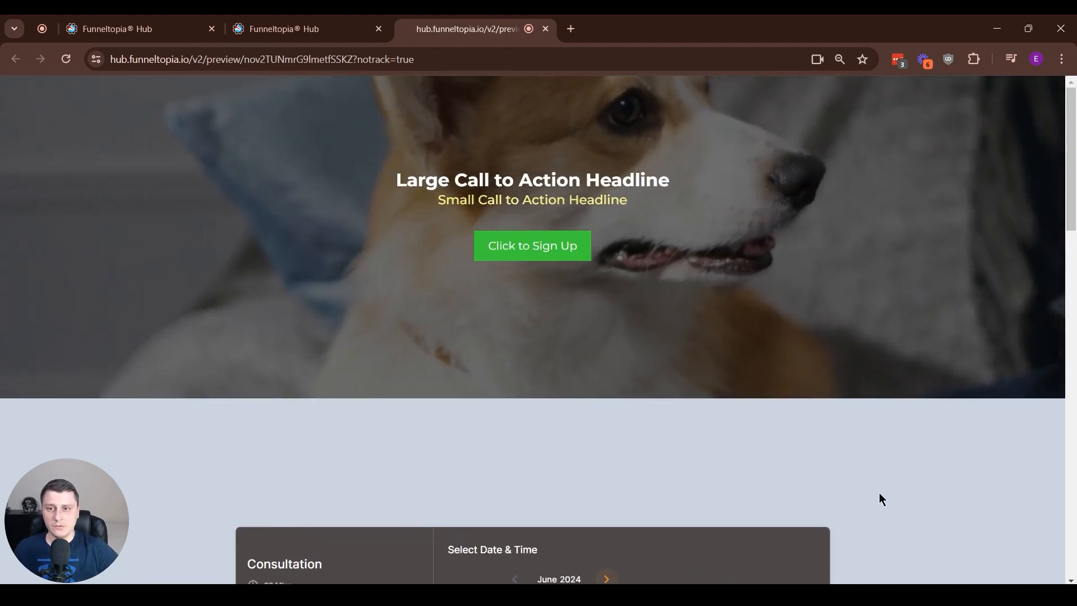
{"action": "scroll", "coordinate": [801, 435], "scroll_direction": "down", "scroll_amount": 10}
{"action": "scroll", "coordinate": [809, 437], "scroll_direction": "down", "scroll_amount": 7}
{"action": "scroll", "coordinate": [817, 446], "scroll_direction": "up", "scroll_amount": 17}
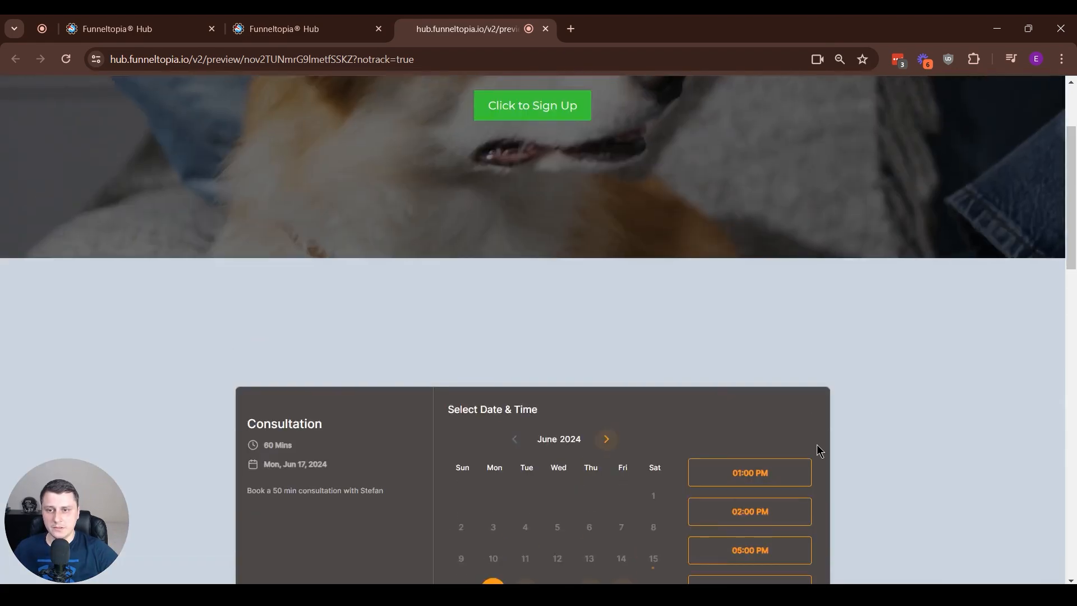
{"action": "scroll", "coordinate": [802, 429], "scroll_direction": "down", "scroll_amount": 2}
{"action": "scroll", "coordinate": [780, 412], "scroll_direction": "down", "scroll_amount": 5}
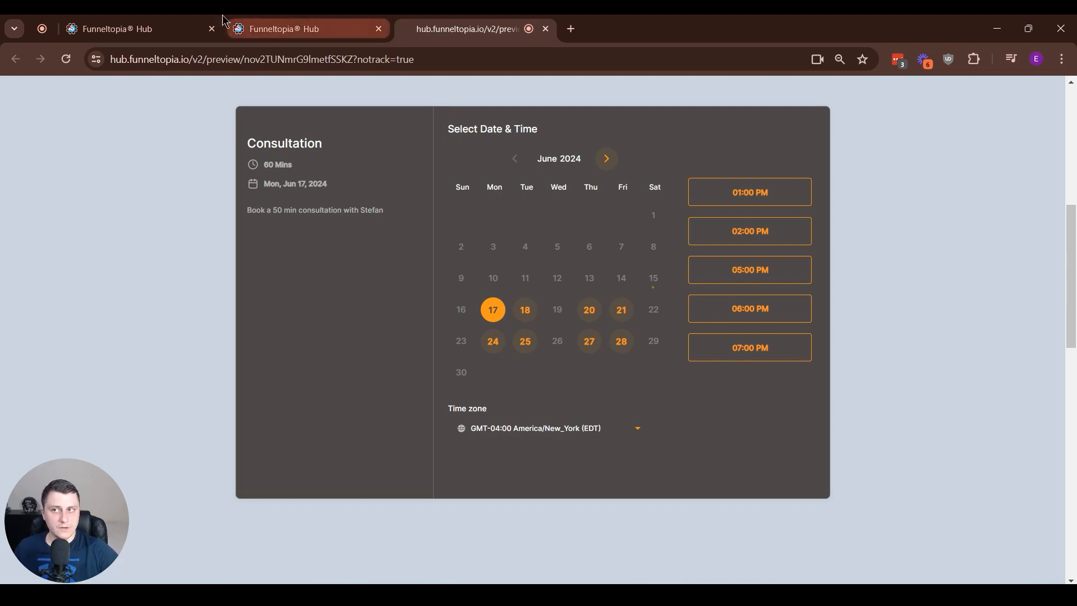
Return to the calendar settings and open the support widget to view its help options
{"action": "left_click", "coordinate": [118, 29]}
{"action": "left_click", "coordinate": [1044, 564]}
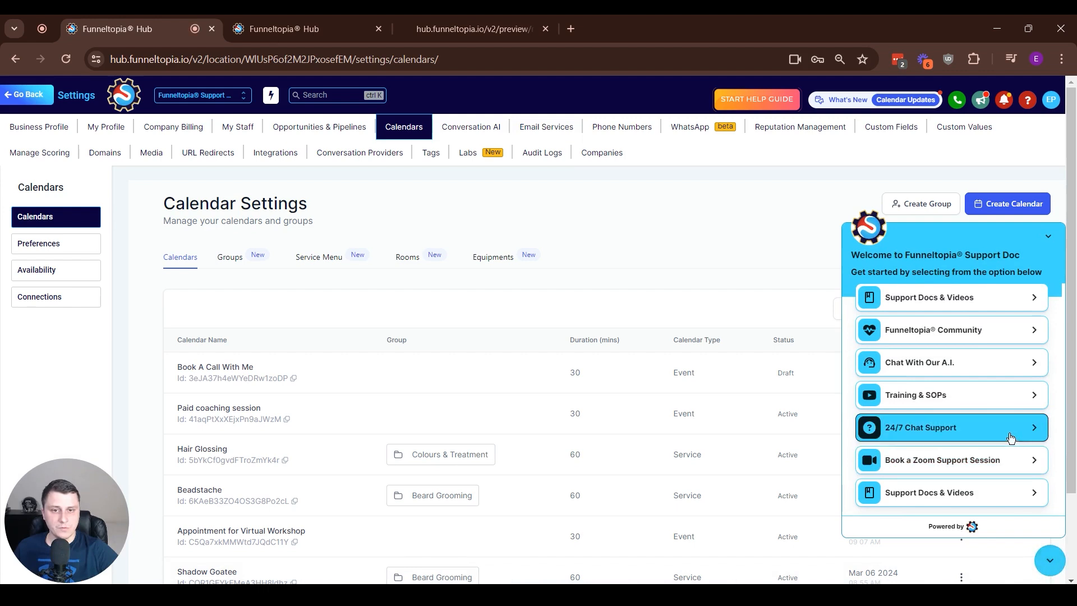